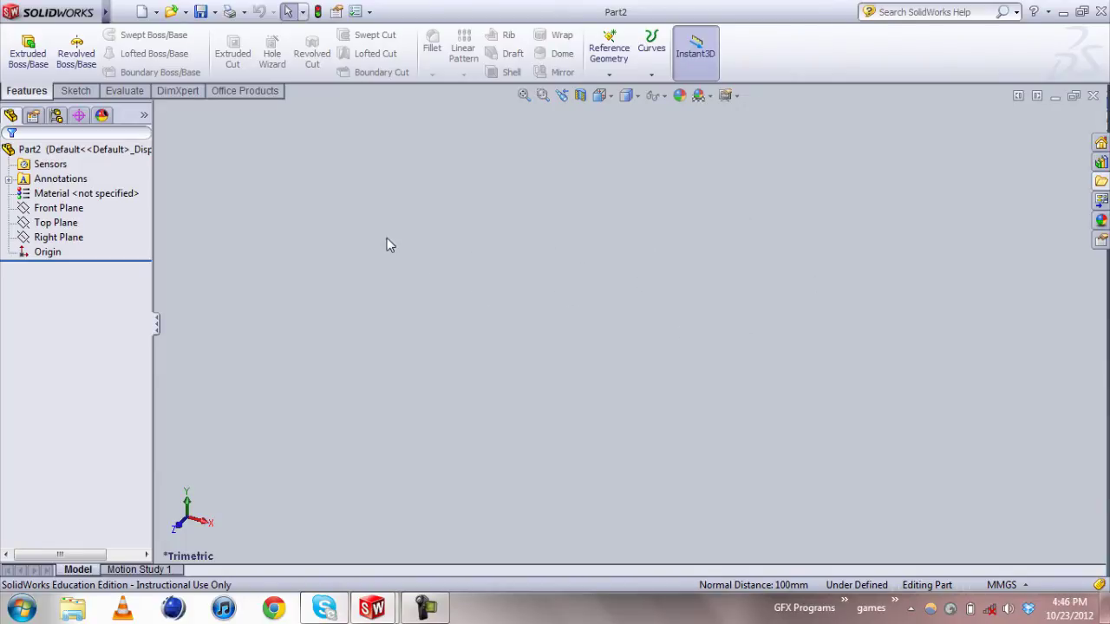
- Select the Front Plane of Part2 and centre it in the view
{"action": "left_click", "coordinate": [41, 212]}
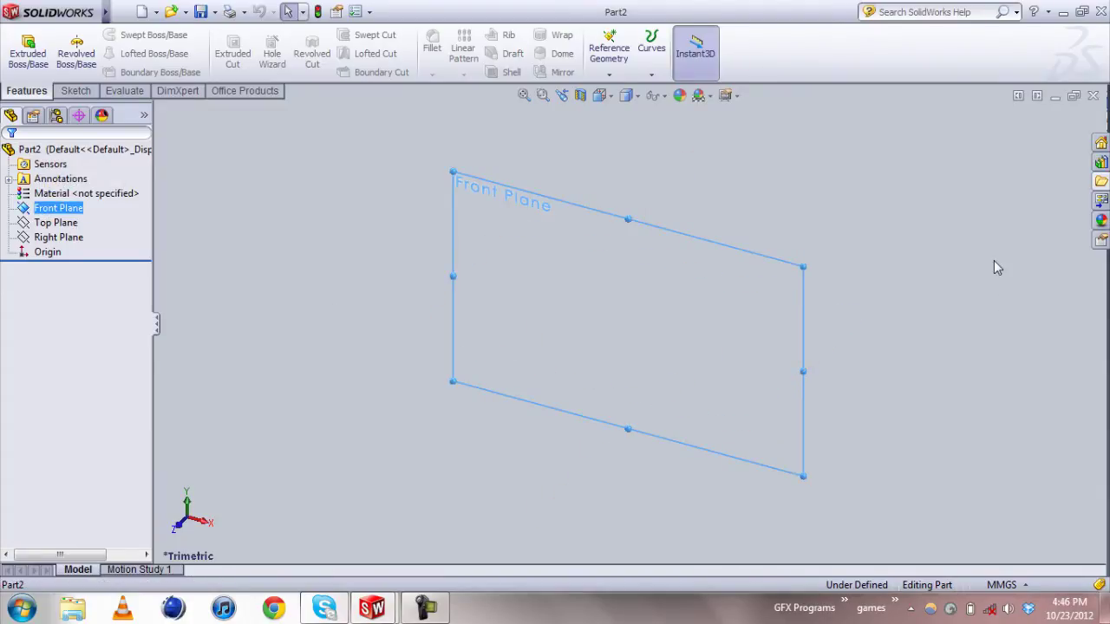
{"action": "scroll", "coordinate": [994, 267], "scroll_direction": "down", "scroll_amount": 1}
{"action": "scroll", "coordinate": [842, 283], "scroll_direction": "up", "scroll_amount": 2}
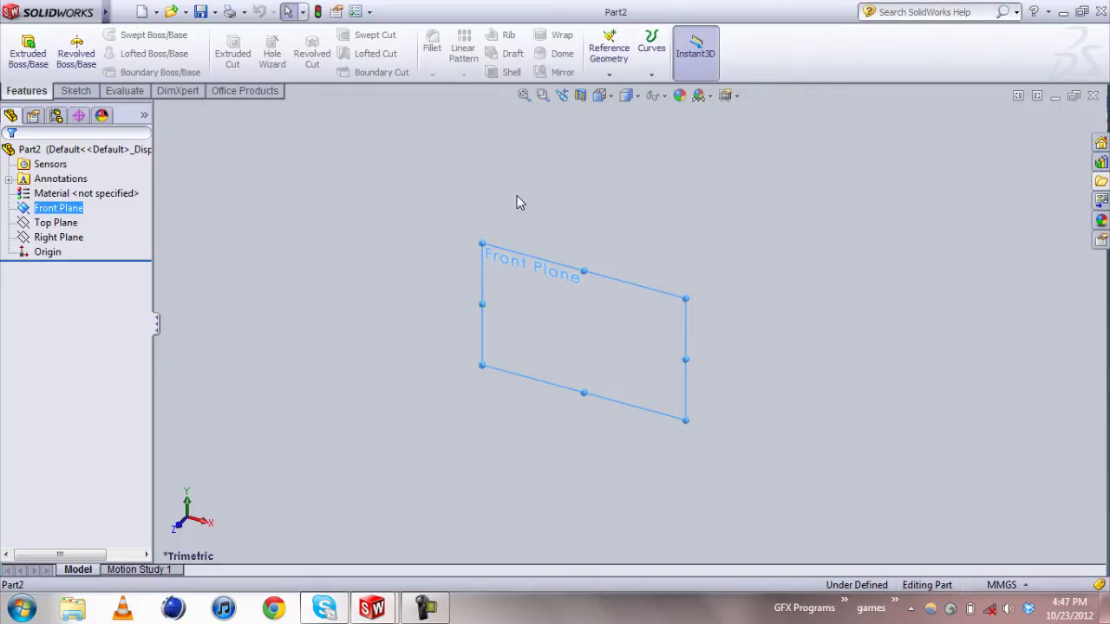
- Start a reference plane on the Front Plane, previewing parallel, perpendicular, coincident and angle options
{"action": "left_click", "coordinate": [607, 75]}
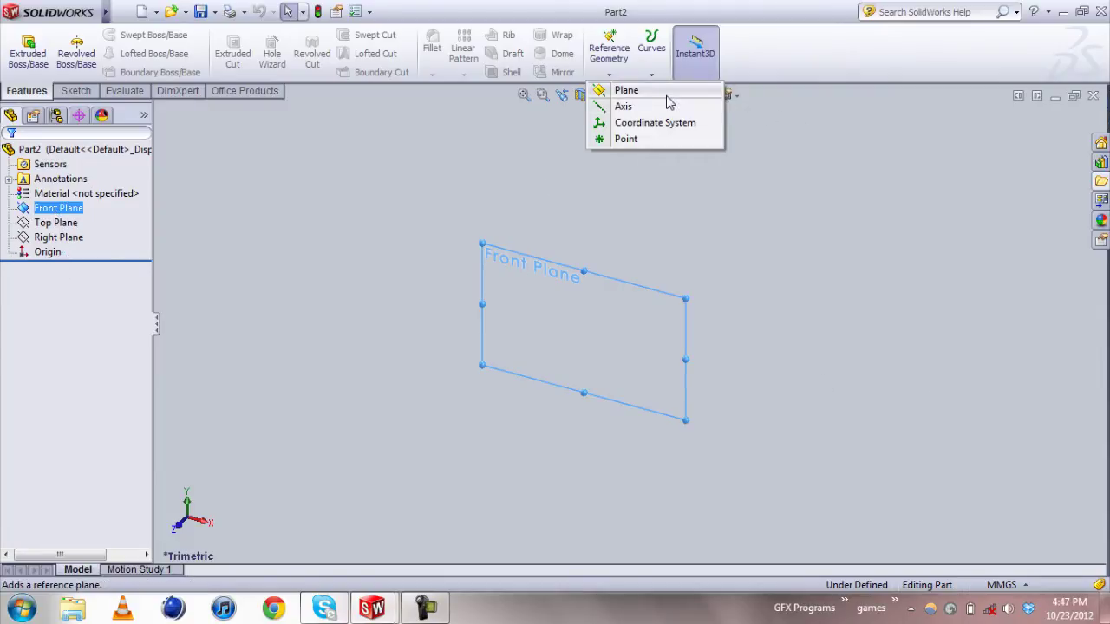
{"action": "left_click", "coordinate": [627, 91]}
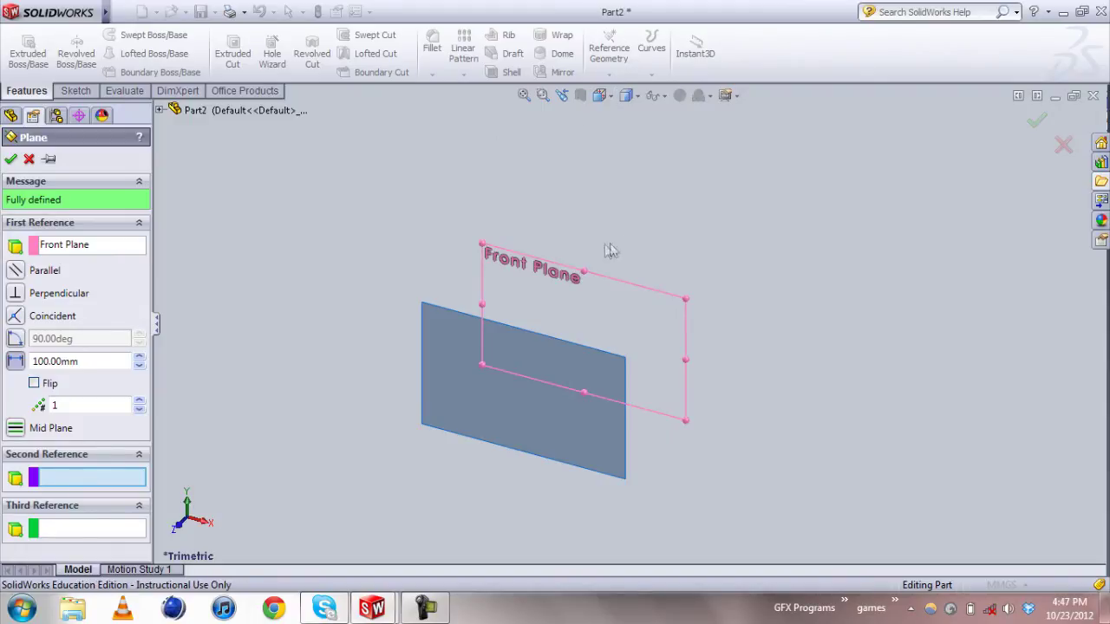
{"action": "middle_click_drag", "start_coordinate": [612, 252], "coordinate": [546, 311]}
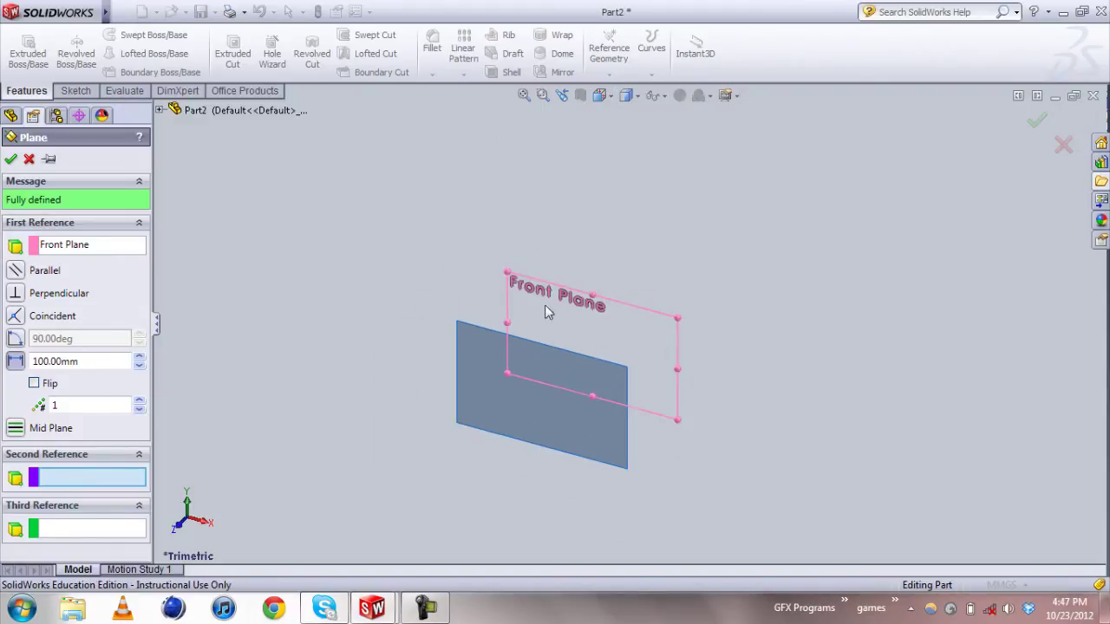
{"action": "left_click", "coordinate": [14, 269]}
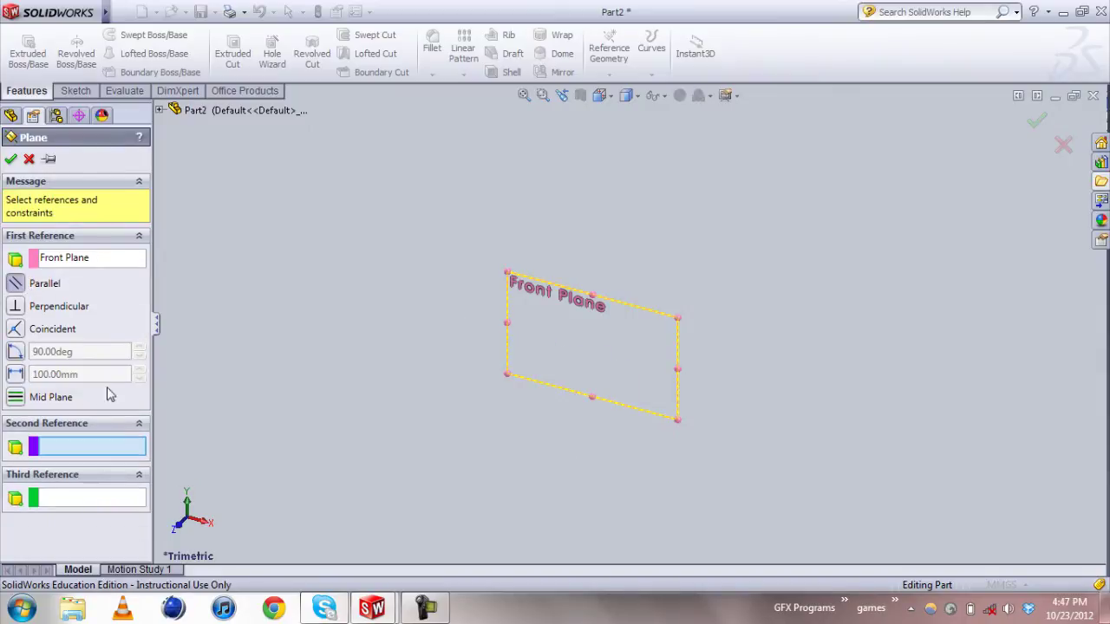
{"action": "left_click", "coordinate": [16, 306]}
{"action": "middle_click_drag", "start_coordinate": [804, 309], "coordinate": [904, 330]}
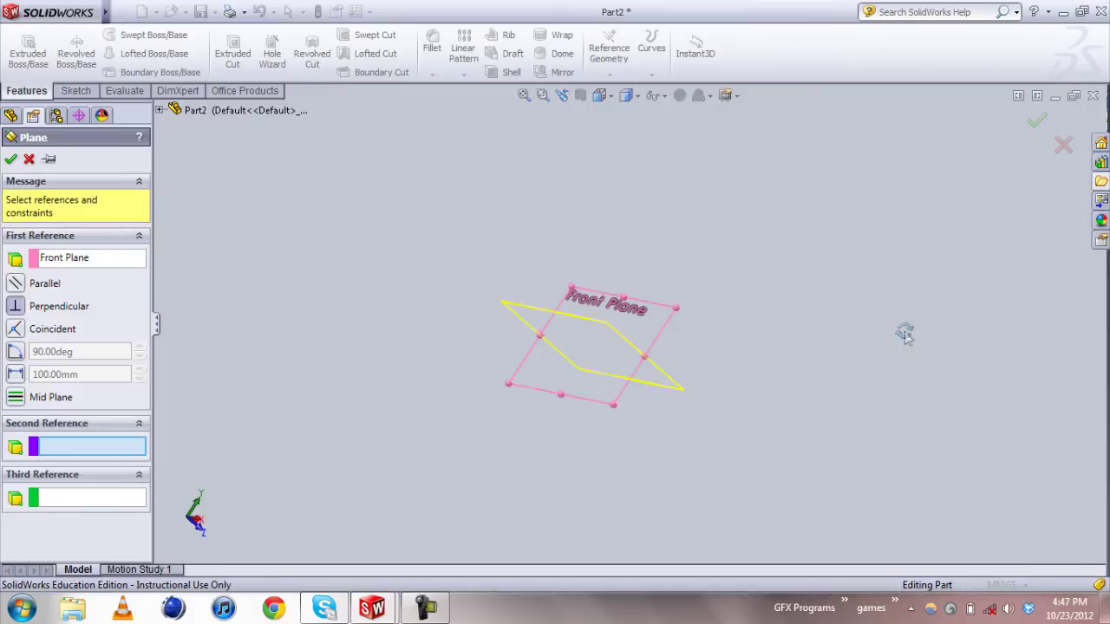
{"action": "middle_click_drag", "start_coordinate": [836, 268], "coordinate": [694, 168]}
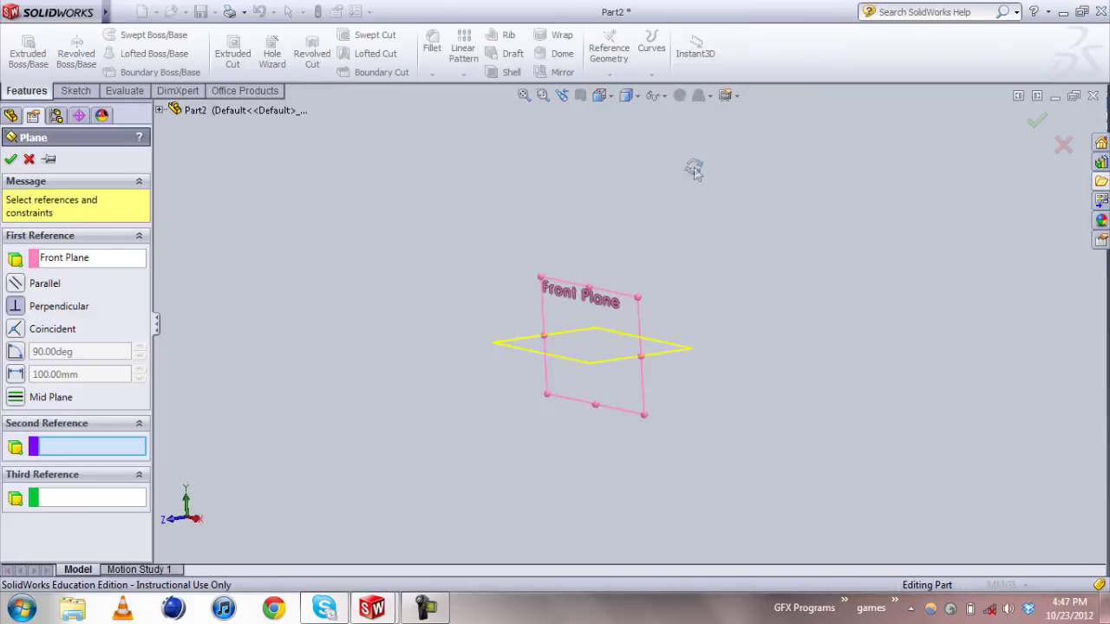
{"action": "left_click", "coordinate": [15, 329]}
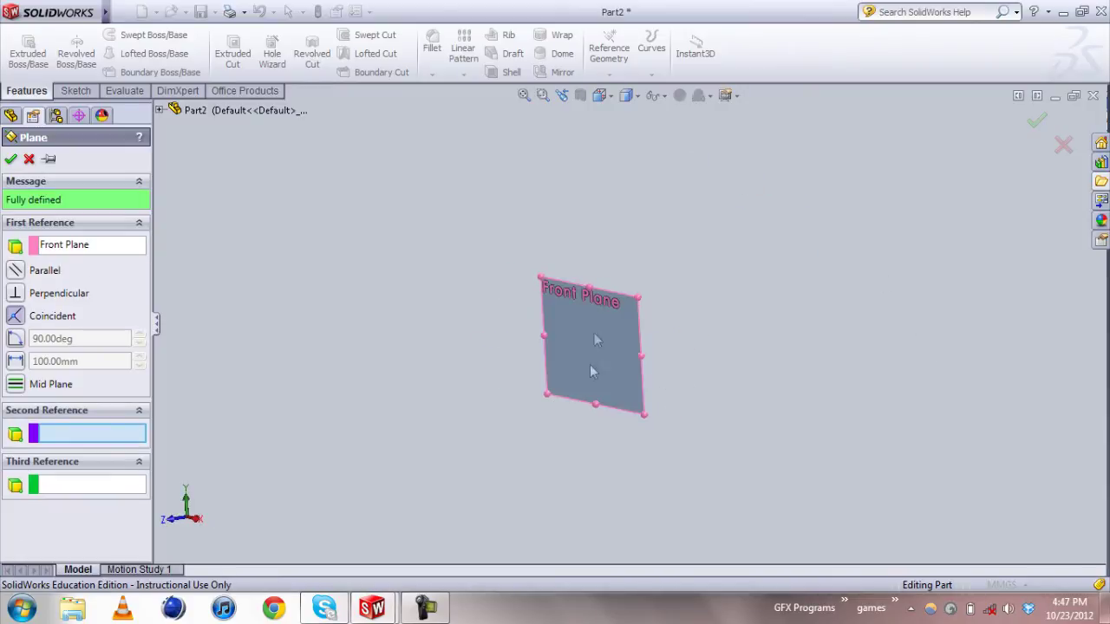
{"action": "left_click", "coordinate": [15, 339]}
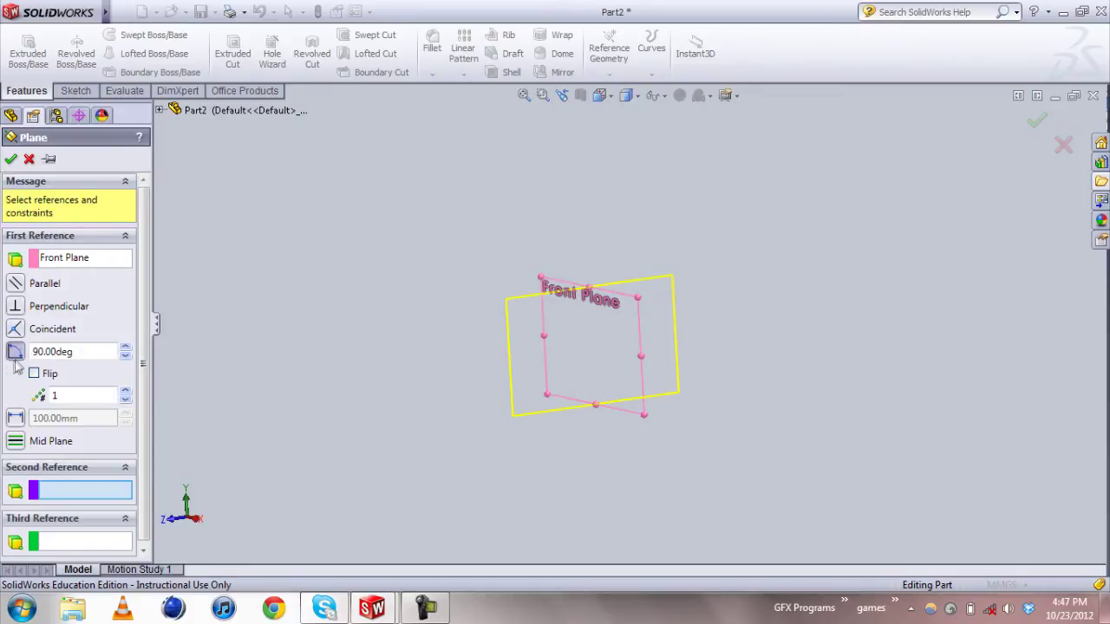
- Offset the new plane 100 mm from the Front Plane and confirm it
{"action": "left_click", "coordinate": [16, 418]}
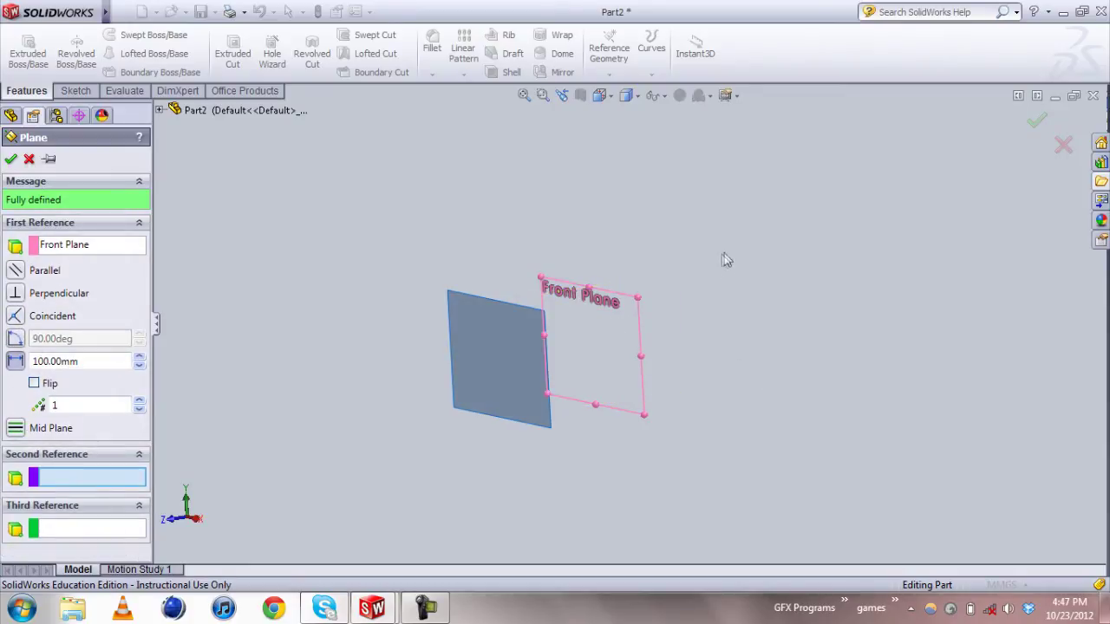
{"action": "middle_click_drag", "start_coordinate": [727, 260], "coordinate": [735, 214]}
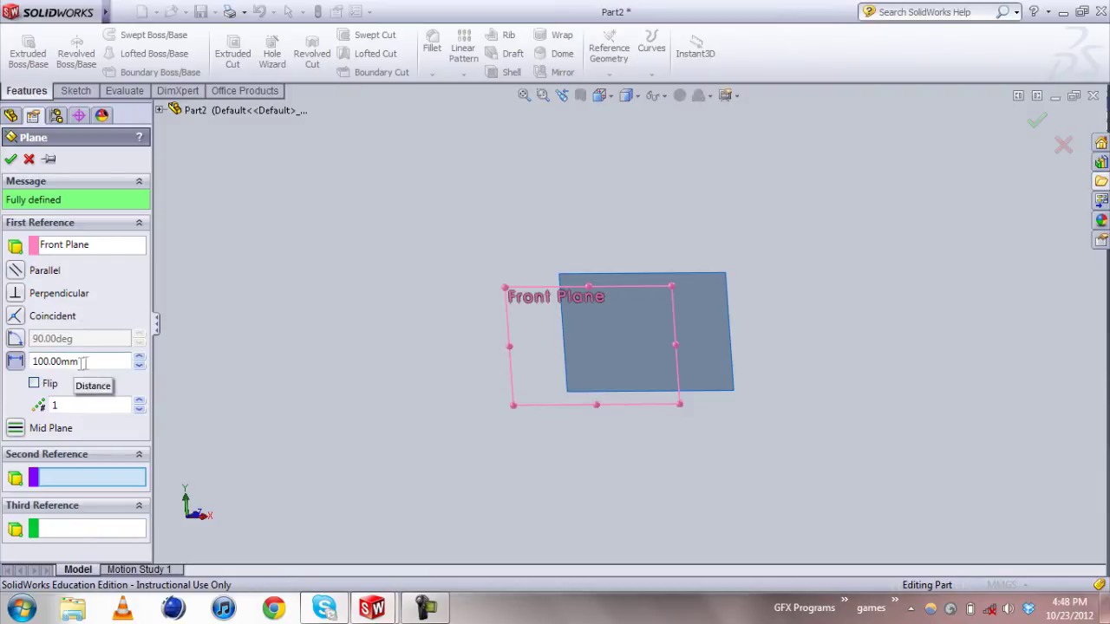
{"action": "middle_click_drag", "start_coordinate": [913, 269], "coordinate": [929, 191]}
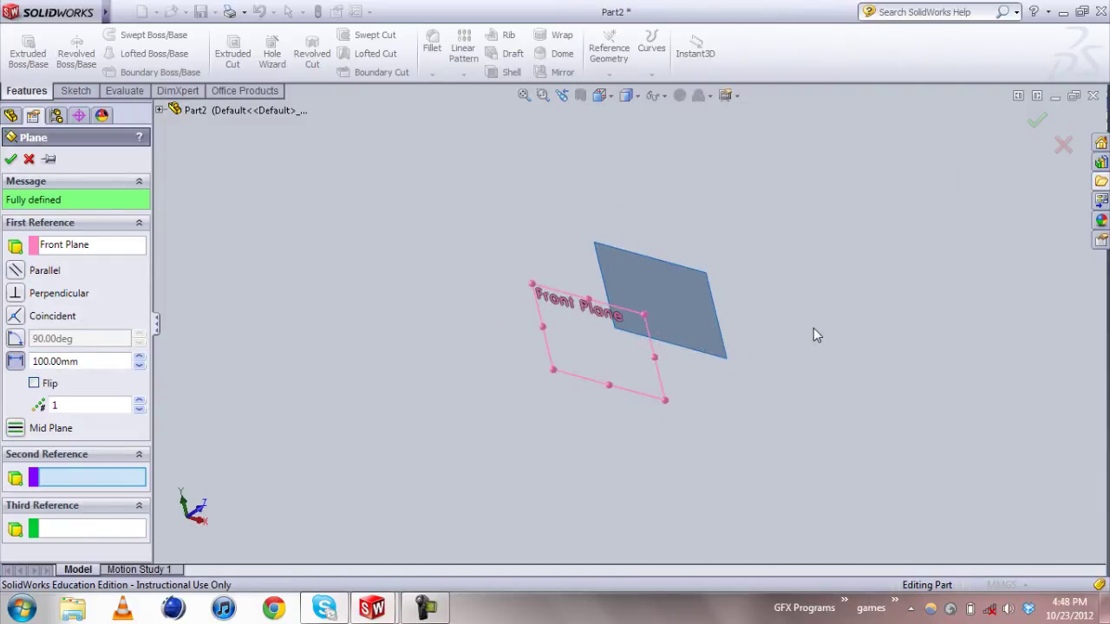
{"action": "scroll", "coordinate": [813, 329], "scroll_direction": "down", "scroll_amount": 2}
{"action": "left_click", "coordinate": [11, 159]}
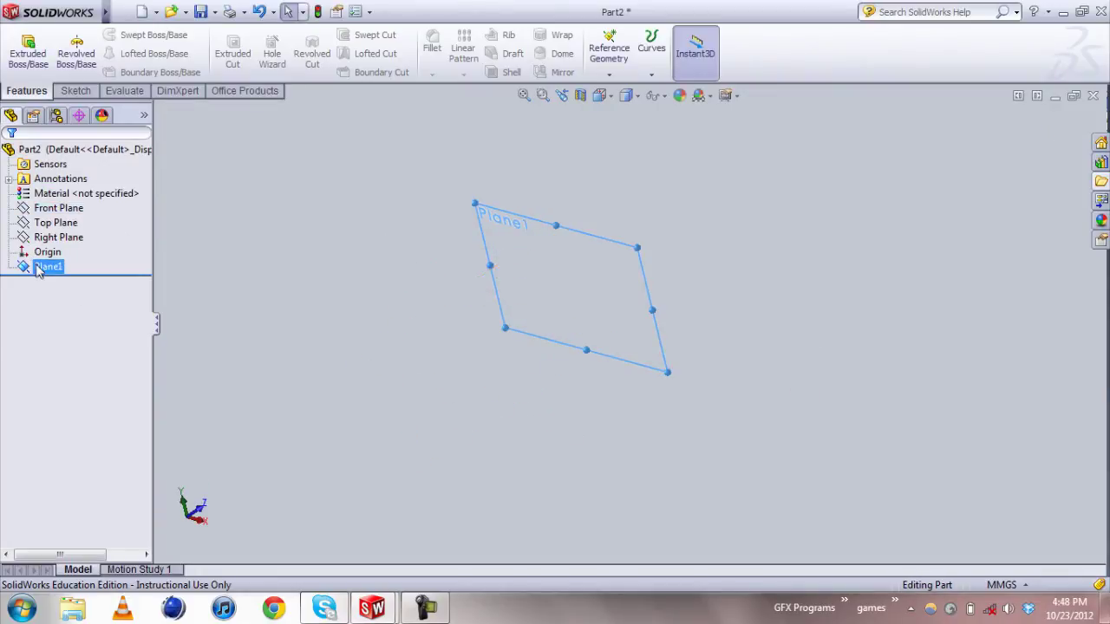
- Rename Plane1 to 'behind' in the feature tree
{"action": "left_click", "coordinate": [45, 253], "text": "ctrl"}
{"action": "left_click", "coordinate": [47, 266]}
{"action": "left_click", "coordinate": [46, 252], "text": "ctrl"}
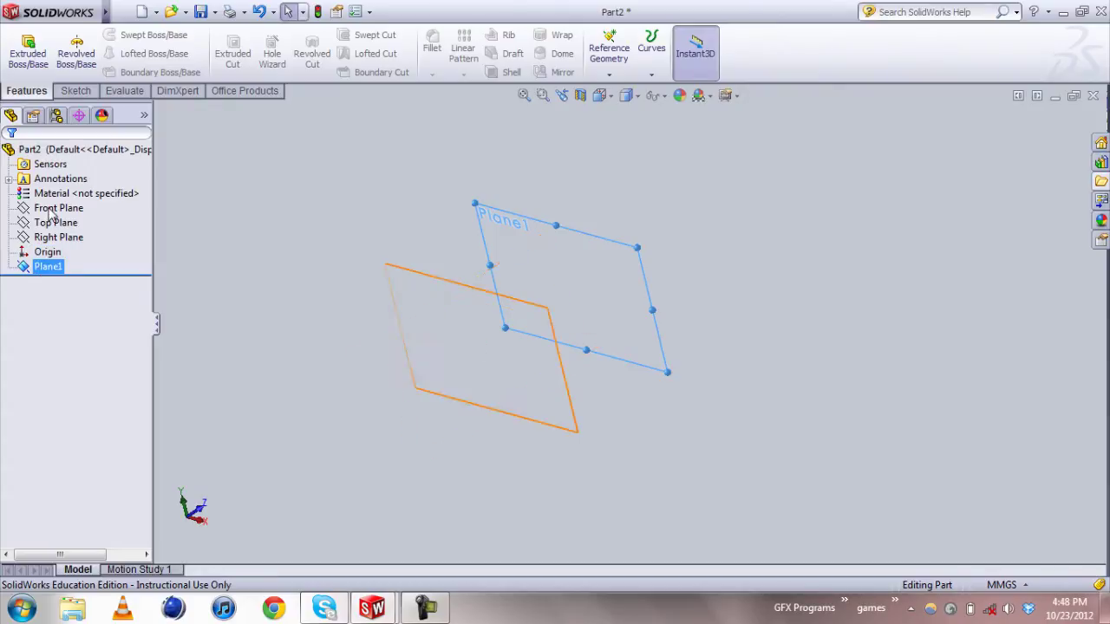
{"action": "left_click", "coordinate": [50, 211], "text": "ctrl"}
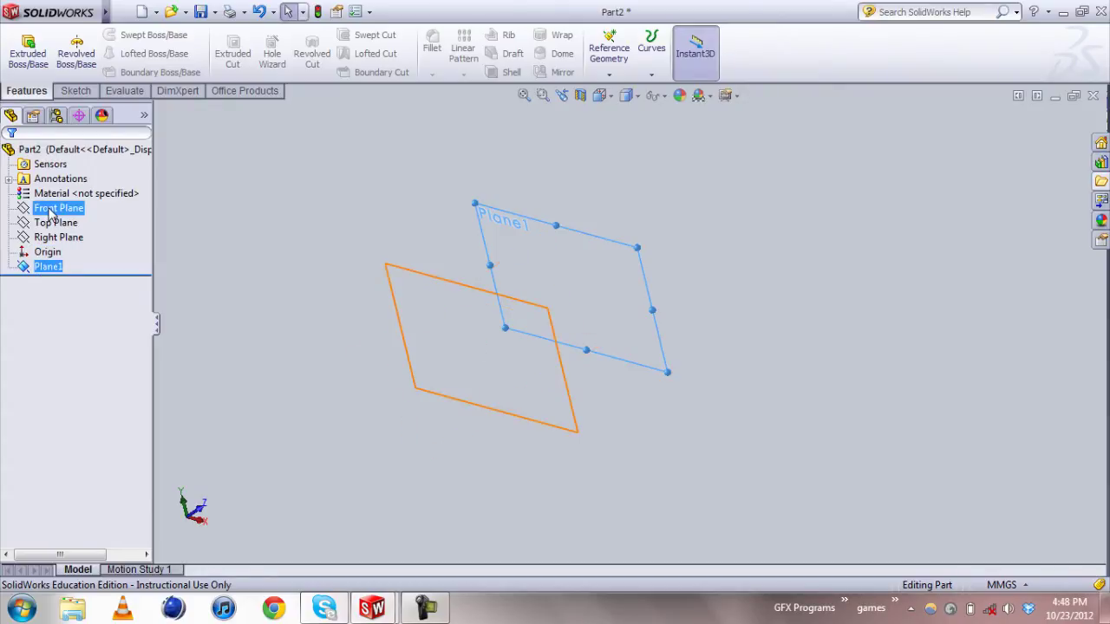
{"action": "left_click", "coordinate": [49, 266]}
{"action": "left_click", "coordinate": [47, 253], "text": "ctrl"}
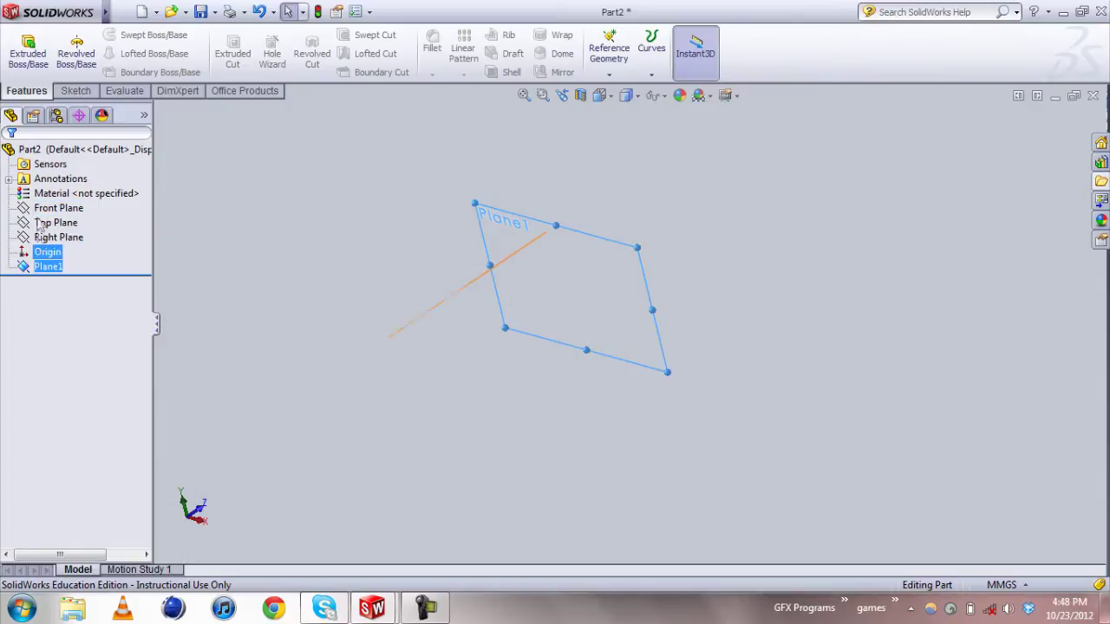
{"action": "left_click", "coordinate": [50, 265]}
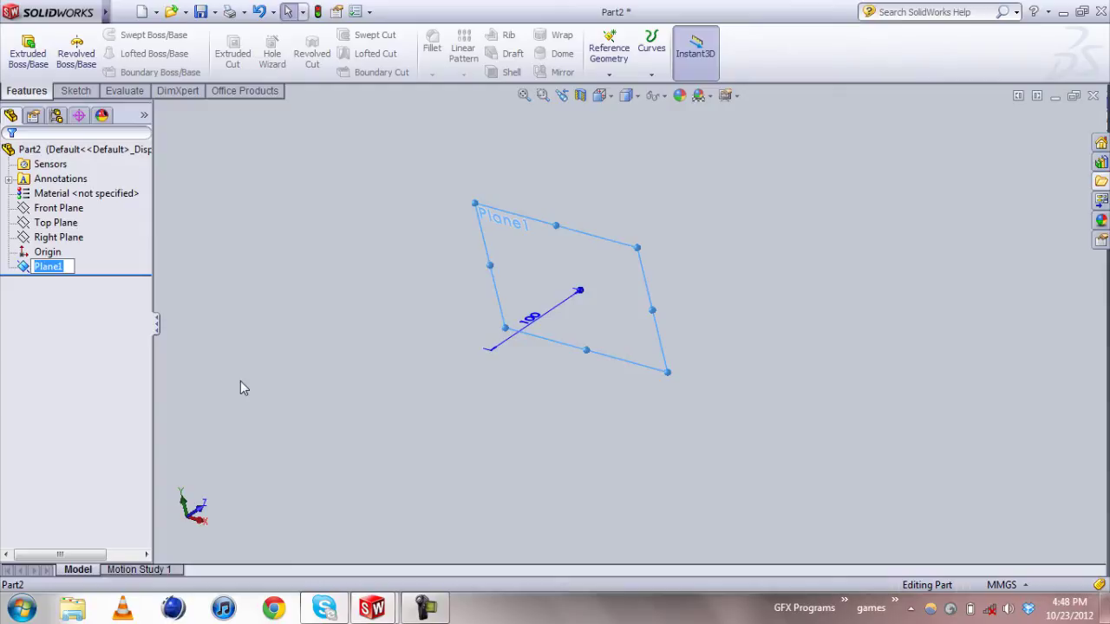
{"action": "type", "text": "behind"}
{"action": "key", "text": "Return"}
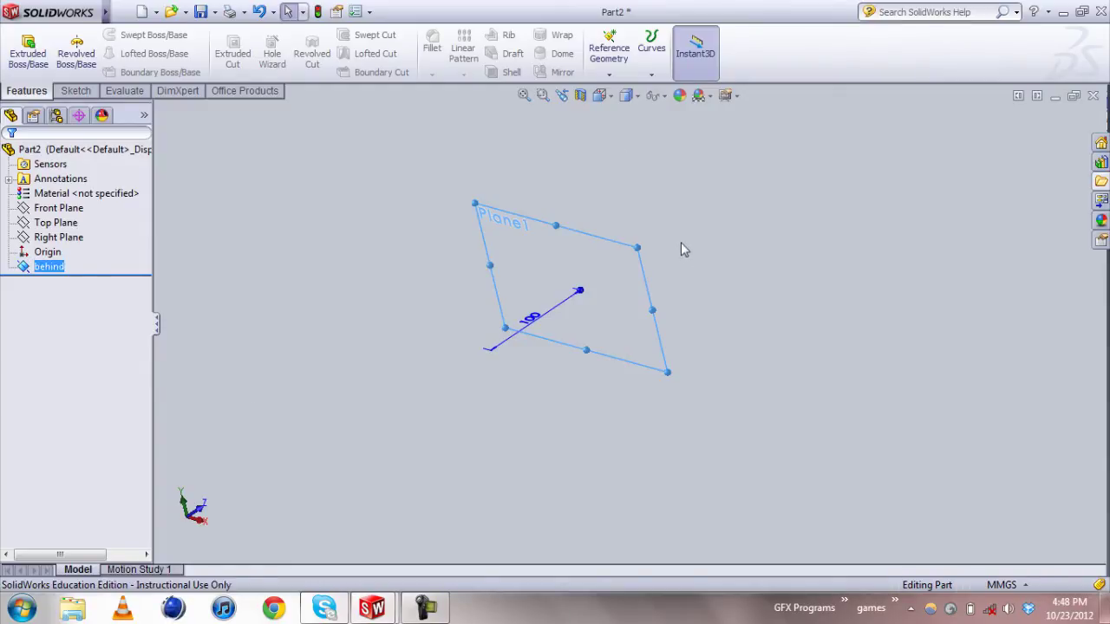
- Turn the view to look straight at the Front Plane
{"action": "middle_click_drag", "start_coordinate": [681, 242], "coordinate": [651, 279]}
{"action": "left_click", "coordinate": [48, 236]}
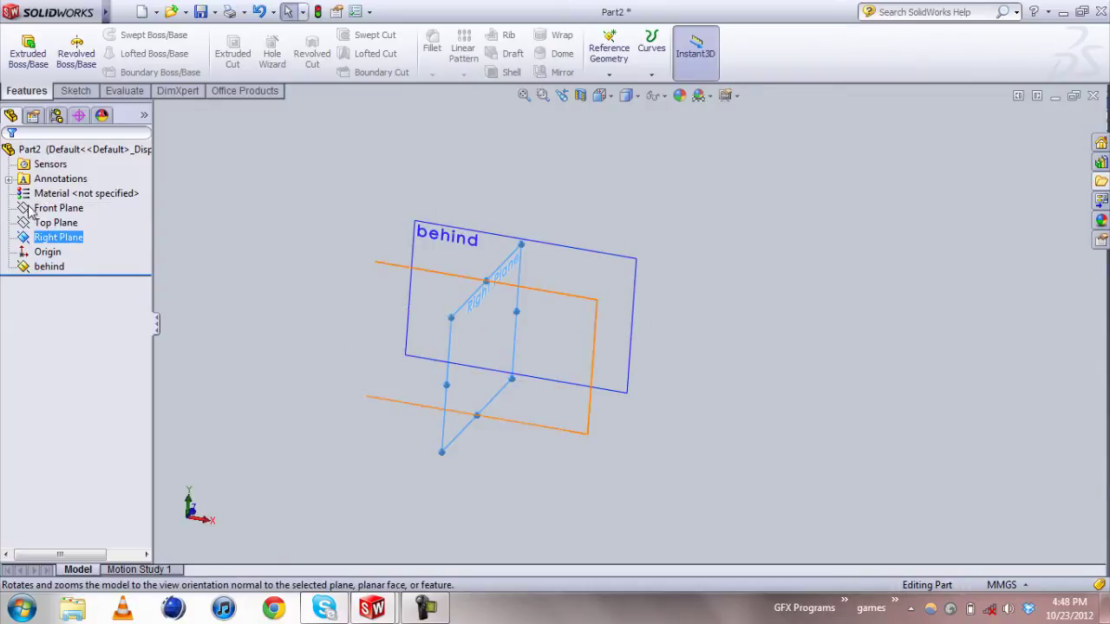
{"action": "left_click", "coordinate": [58, 208]}
{"action": "left_click", "coordinate": [103, 186]}
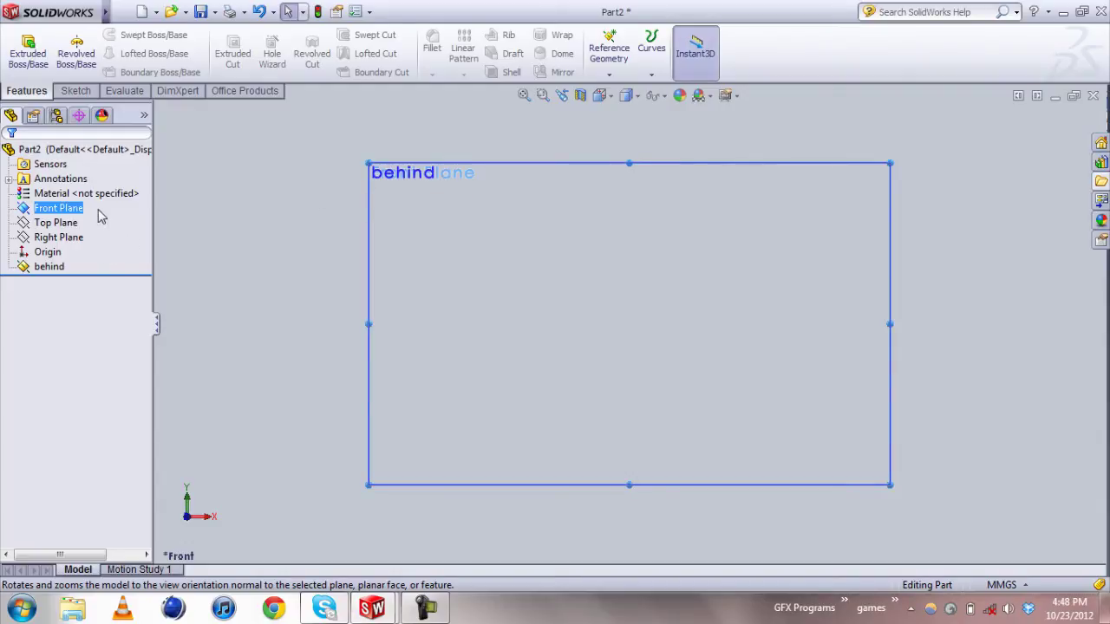
{"action": "left_click", "coordinate": [43, 212]}
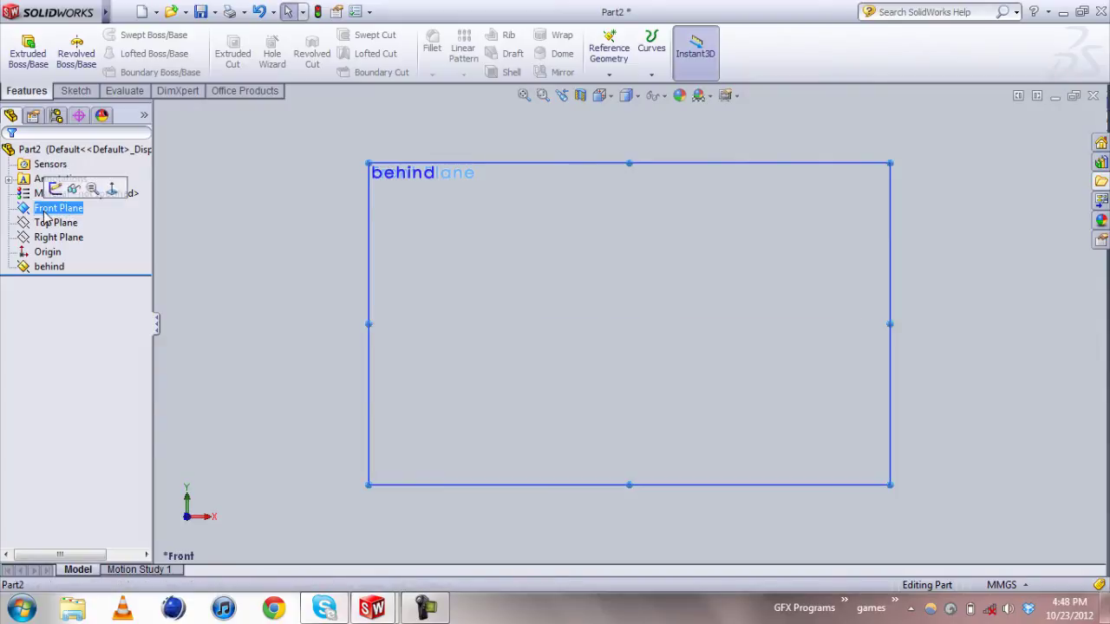
{"action": "left_click", "coordinate": [45, 210]}
- Start a sketch on the Front Plane and draw a rectangle beside the origin
{"action": "left_click", "coordinate": [28, 209]}
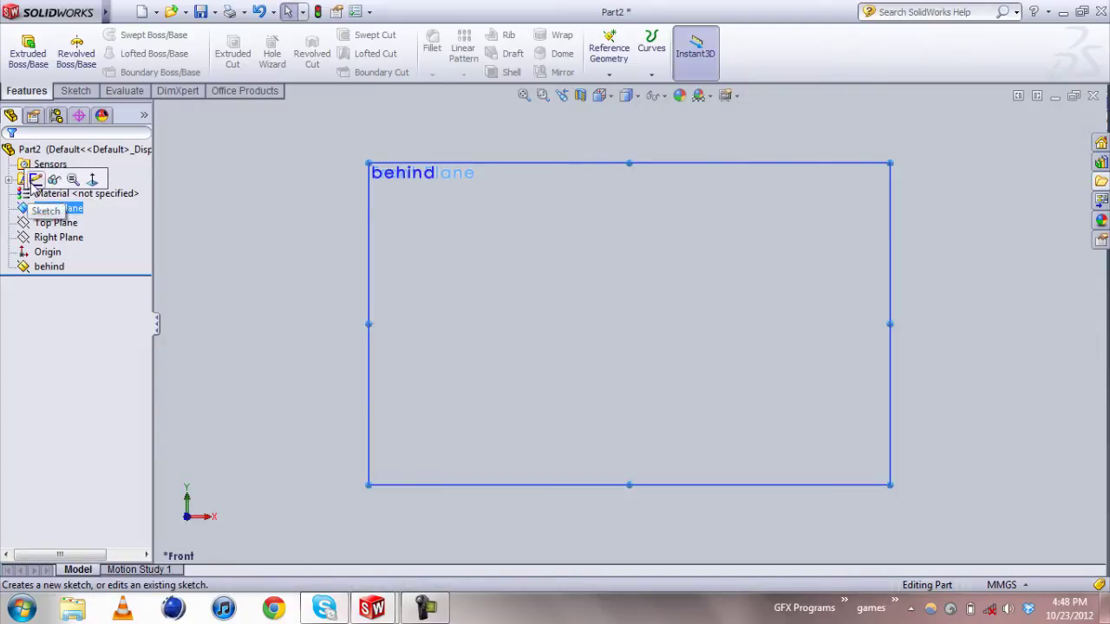
{"action": "left_click", "coordinate": [35, 179]}
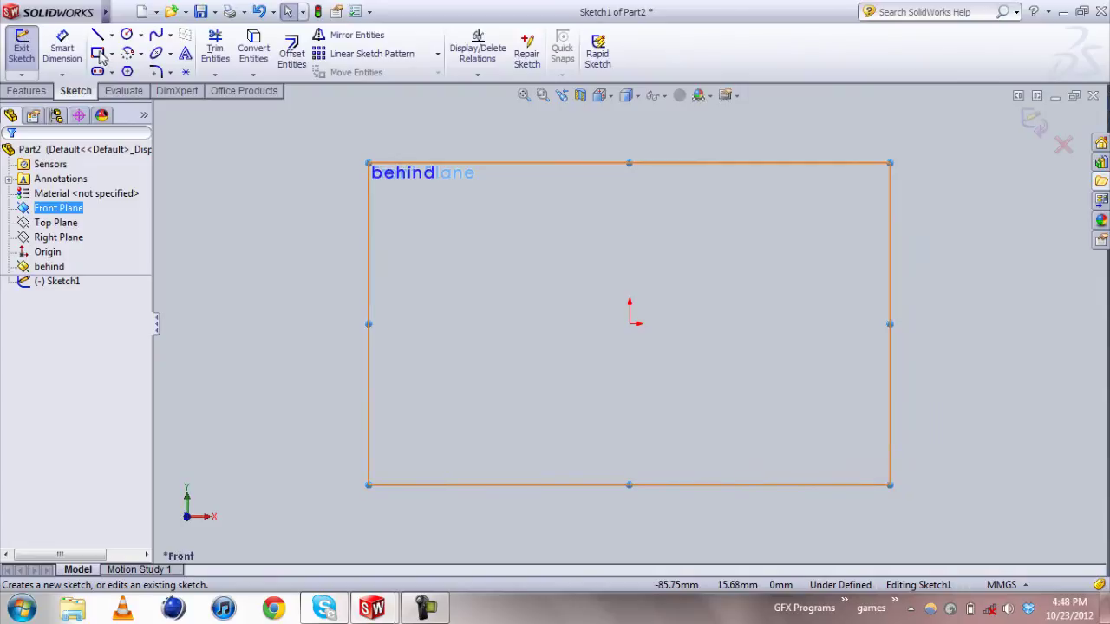
{"action": "left_click", "coordinate": [98, 53]}
{"action": "left_click", "coordinate": [585, 252]}
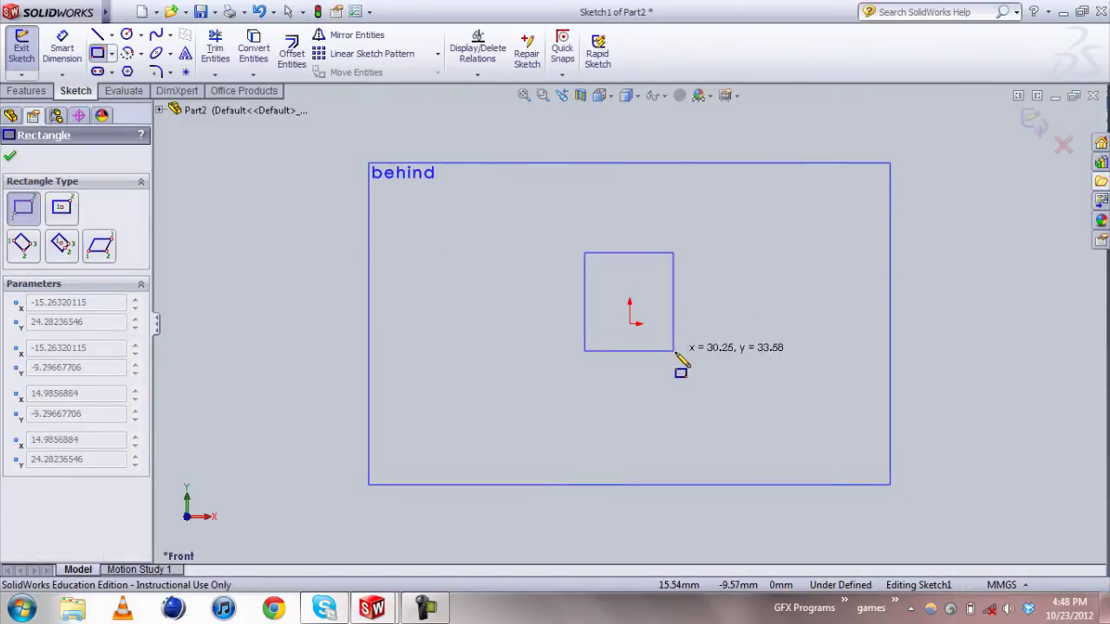
{"action": "left_click", "coordinate": [707, 366]}
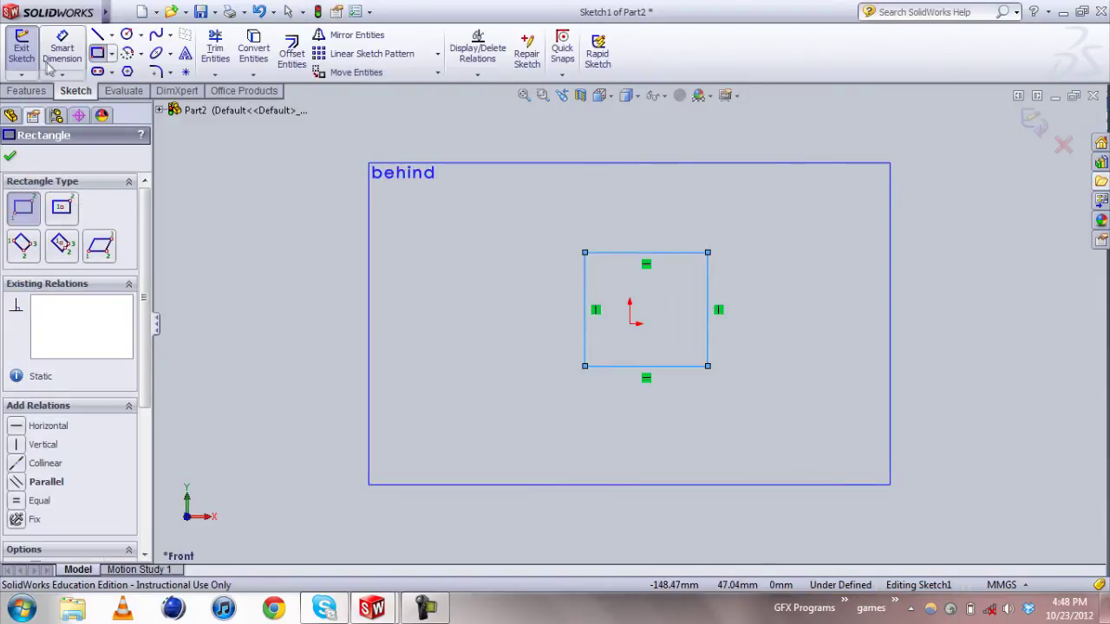
- Draw a vertical centerline joining the rectangle's top and bottom edge midpoints
{"action": "left_click", "coordinate": [111, 53]}
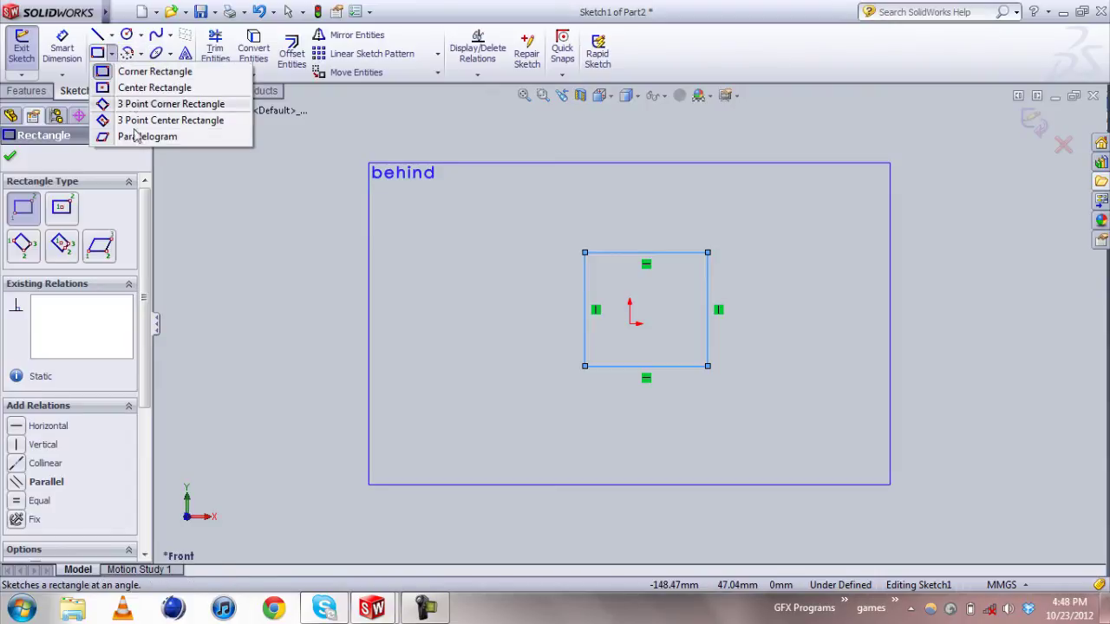
{"action": "left_click", "coordinate": [110, 36]}
{"action": "left_click", "coordinate": [110, 36]}
{"action": "left_click", "coordinate": [110, 35]}
{"action": "left_click", "coordinate": [139, 68]}
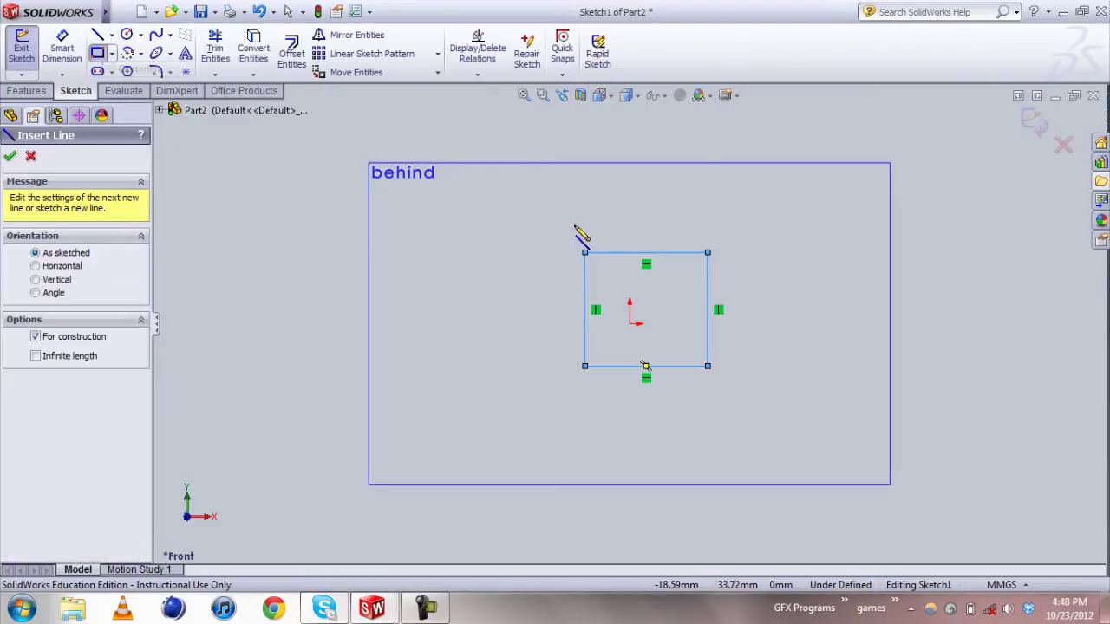
{"action": "left_click", "coordinate": [646, 252]}
{"action": "left_click", "coordinate": [646, 366]}
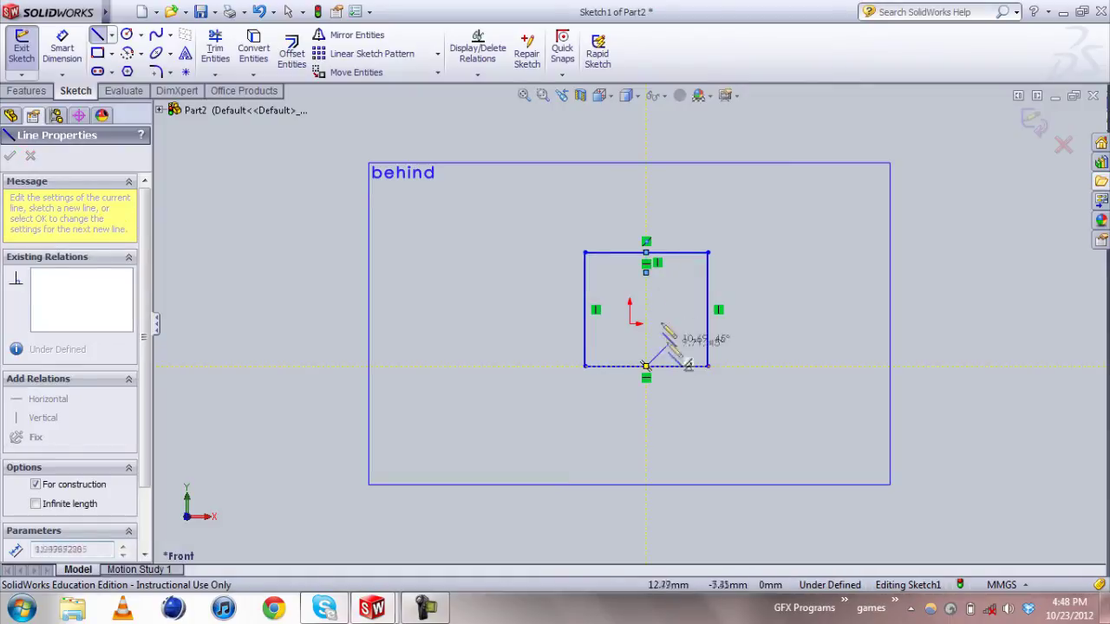
{"action": "key", "text": "ctrl+z"}
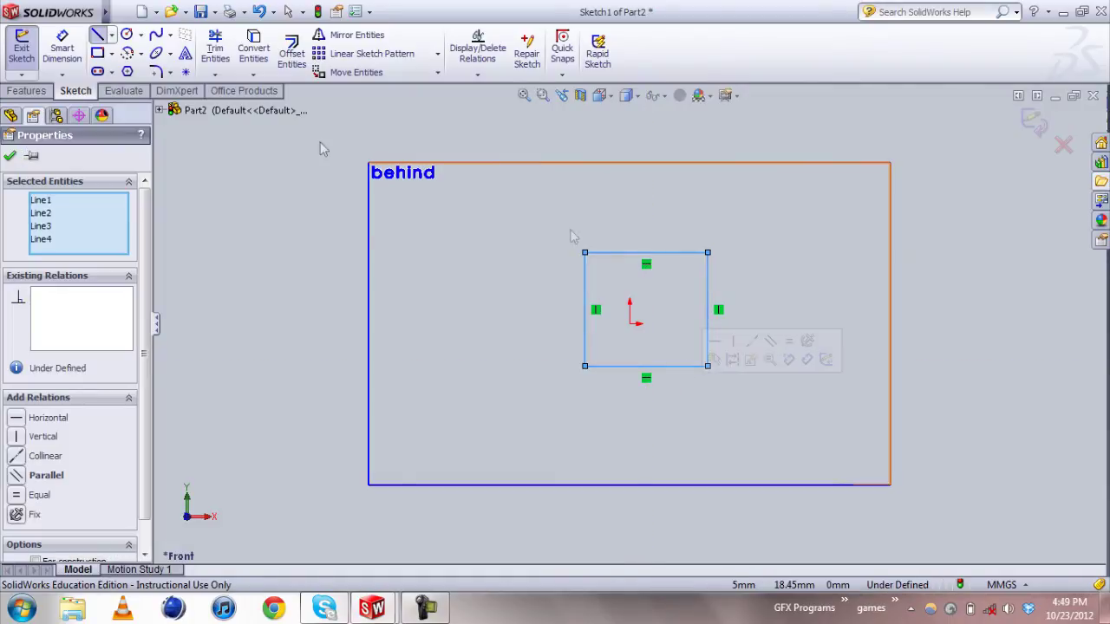
{"action": "left_click", "coordinate": [110, 34]}
{"action": "left_click", "coordinate": [134, 68]}
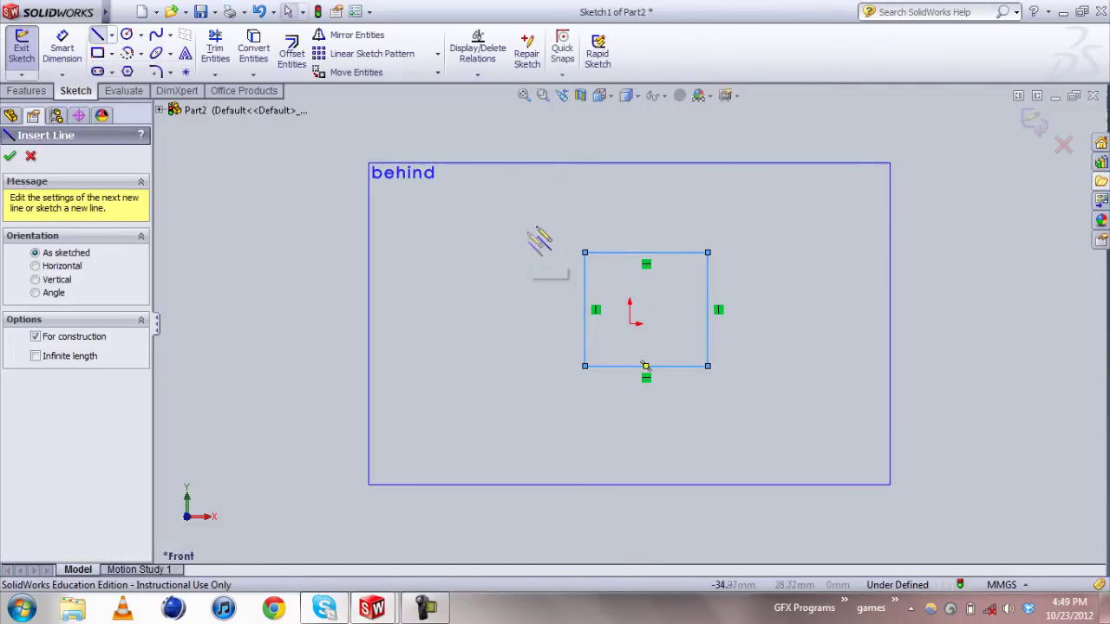
{"action": "left_click", "coordinate": [646, 253]}
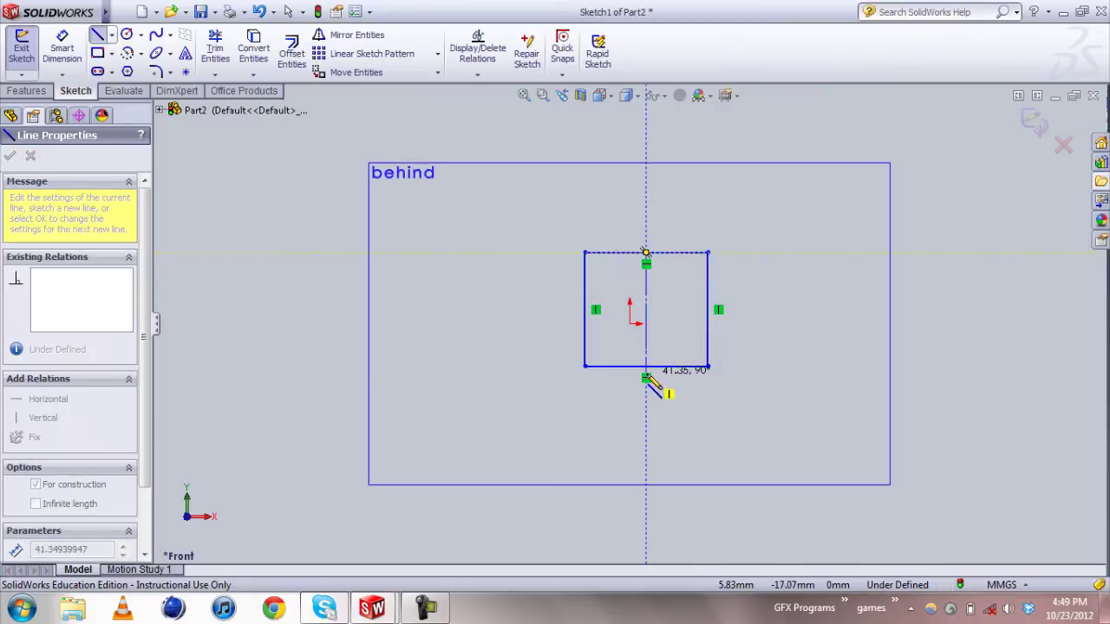
{"action": "left_click", "coordinate": [646, 366]}
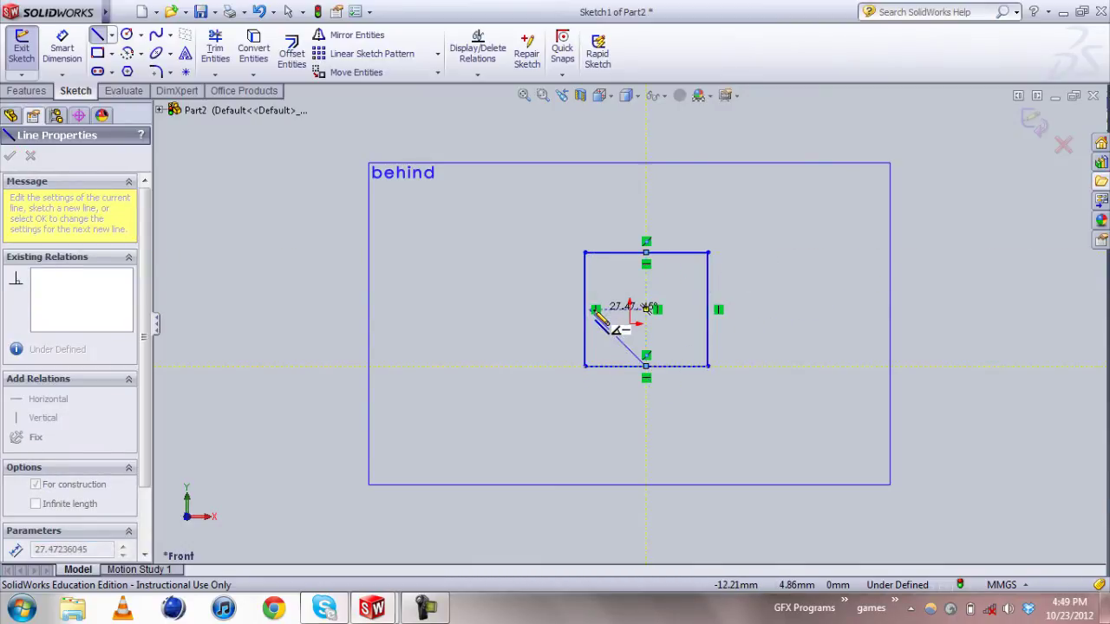
{"action": "key", "text": "Escape"}
- Draw a horizontal centerline joining the left and right edge midpoints
{"action": "left_click", "coordinate": [111, 34]}
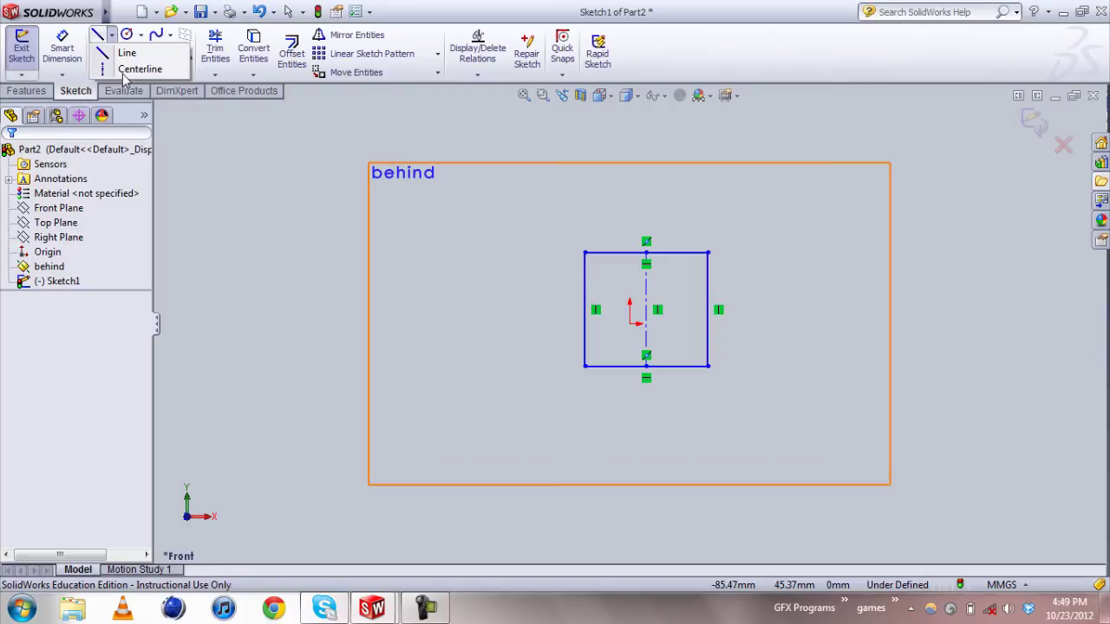
{"action": "left_click", "coordinate": [130, 70]}
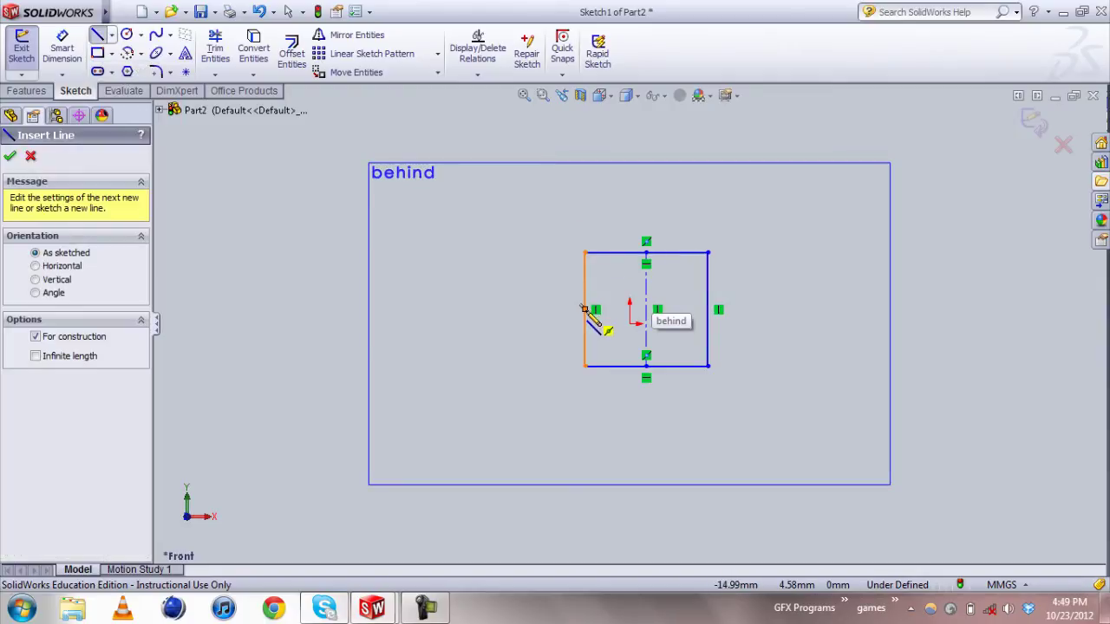
{"action": "left_click", "coordinate": [585, 310]}
{"action": "left_click", "coordinate": [709, 310]}
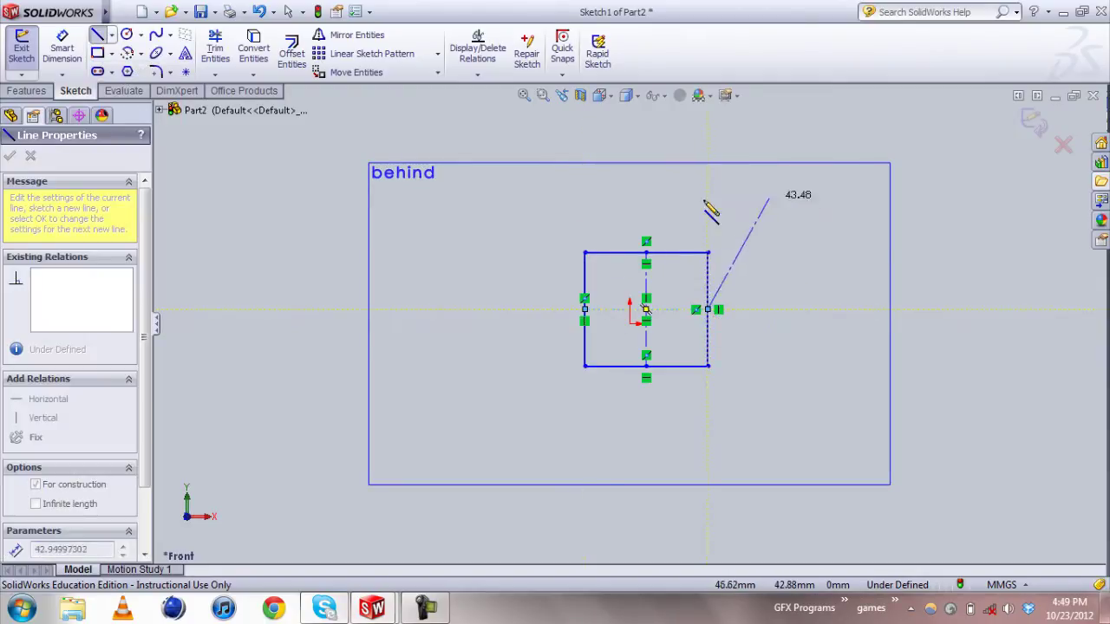
{"action": "key", "text": "Escape"}
{"action": "key", "text": "Escape"}
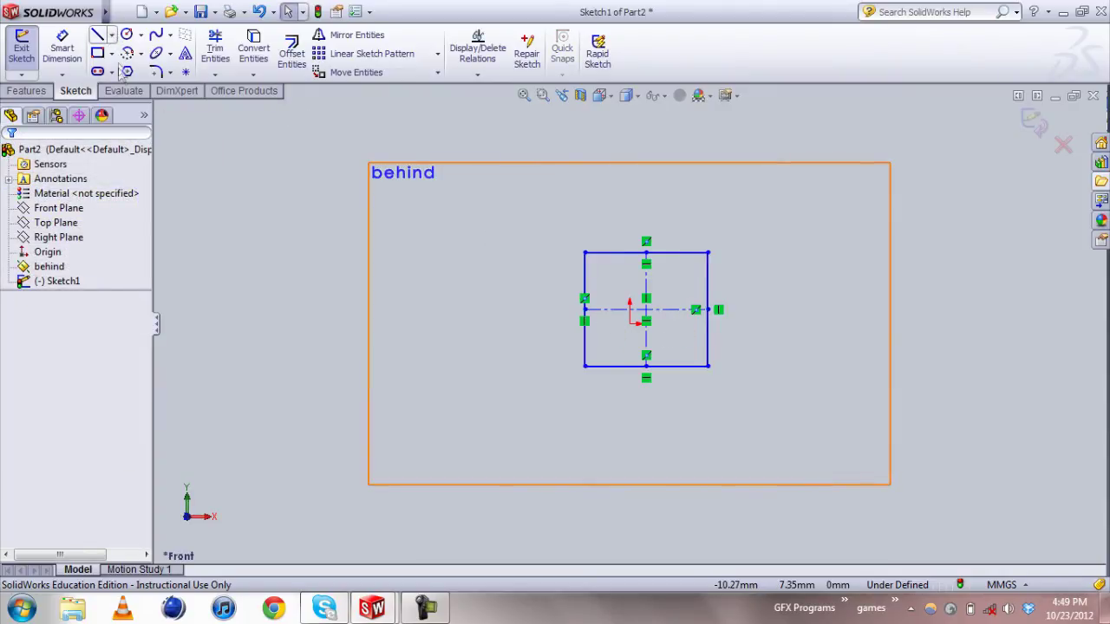
- Draw a long vertical centerline running from above to below the rectangle
{"action": "left_click", "coordinate": [111, 35]}
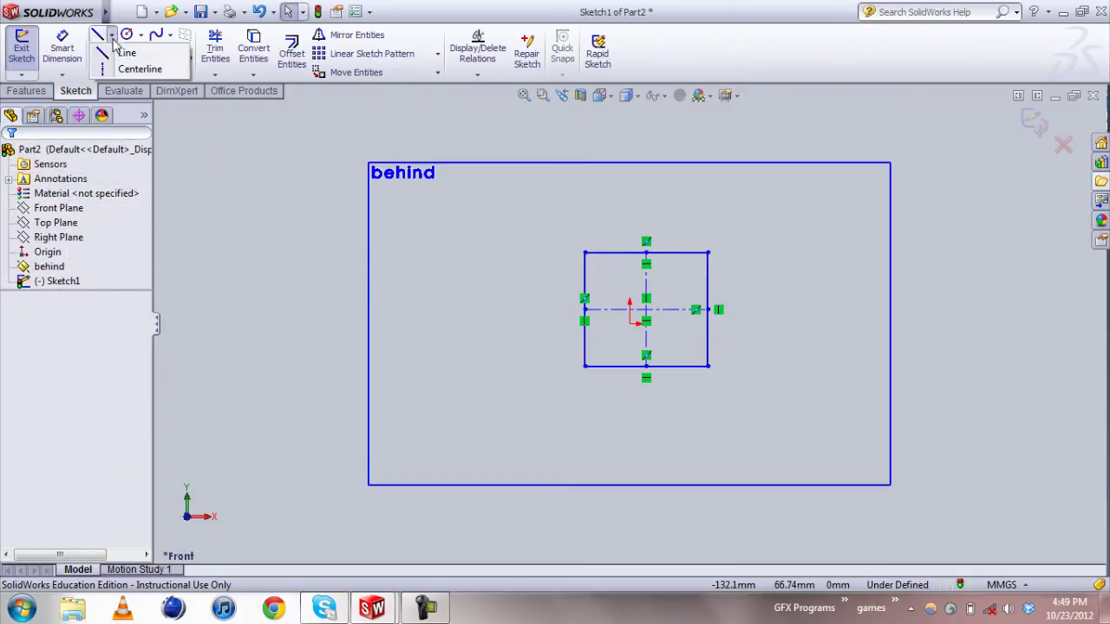
{"action": "left_click", "coordinate": [139, 69]}
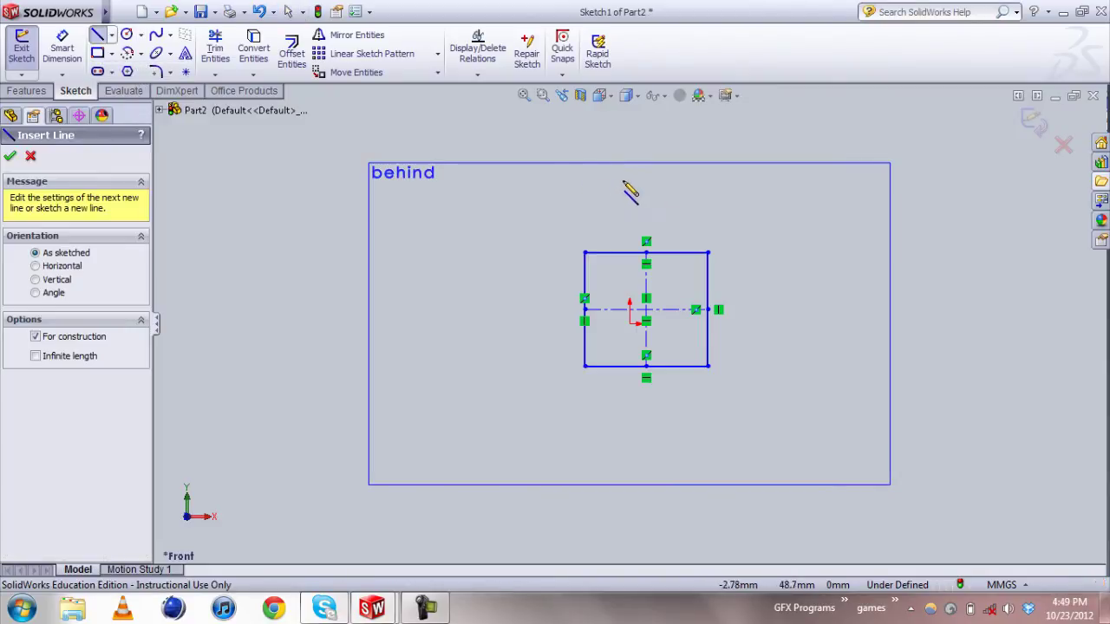
{"action": "left_click", "coordinate": [631, 181]}
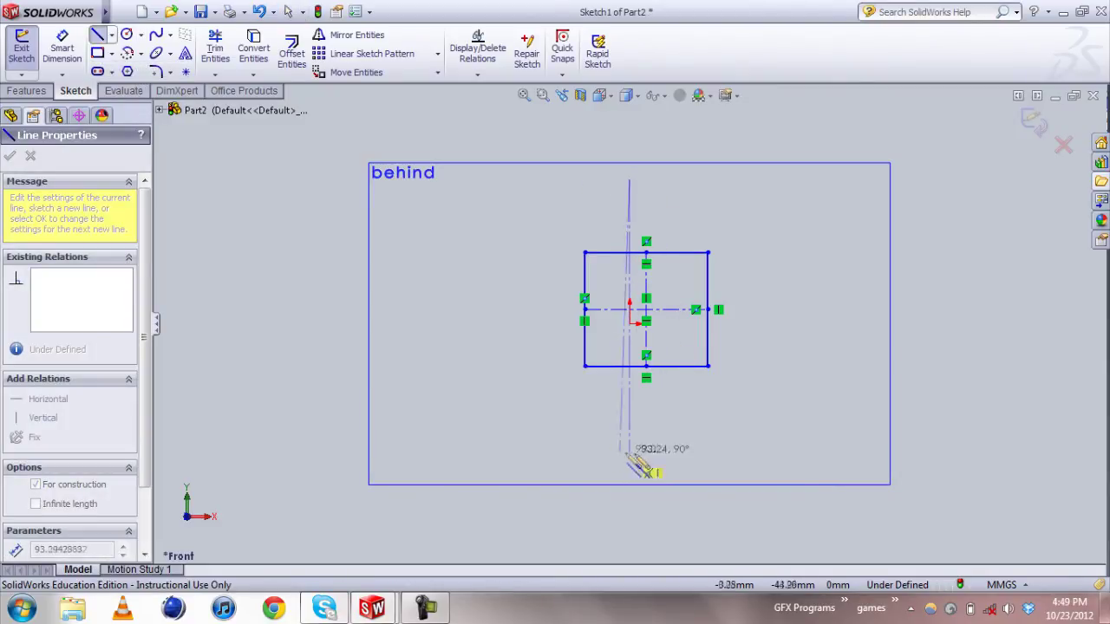
{"action": "left_click", "coordinate": [632, 453]}
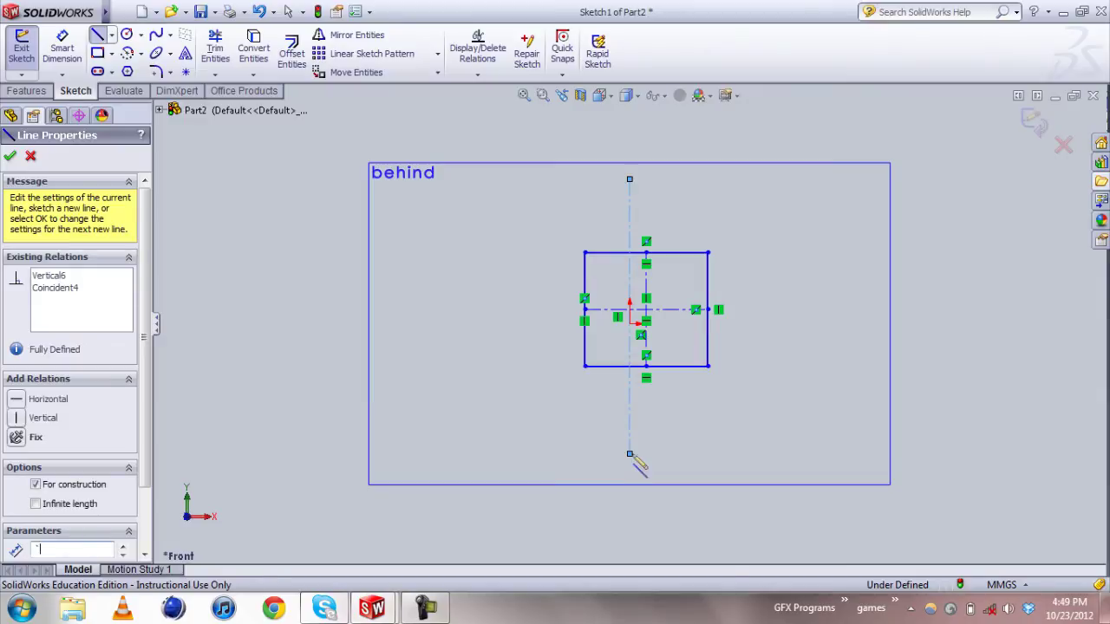
{"action": "key", "text": "Escape"}
- Centre the bottom edge midpoint on the long centerline with a Midpoint relation, then extend it upward
{"action": "left_click", "coordinate": [662, 310]}
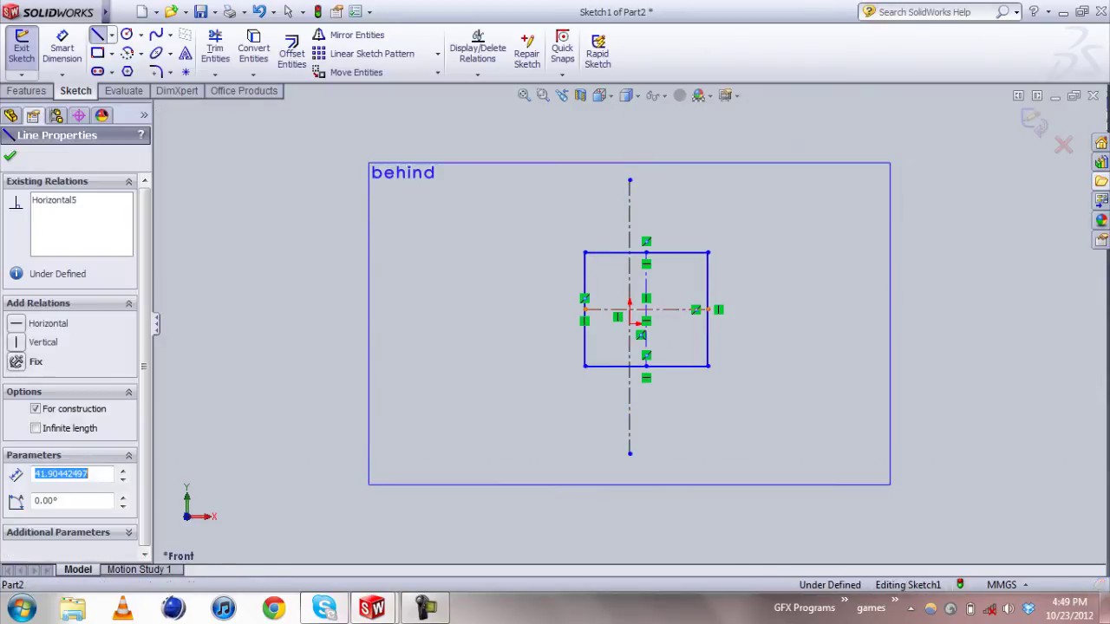
{"action": "left_click", "coordinate": [647, 347], "text": "ctrl"}
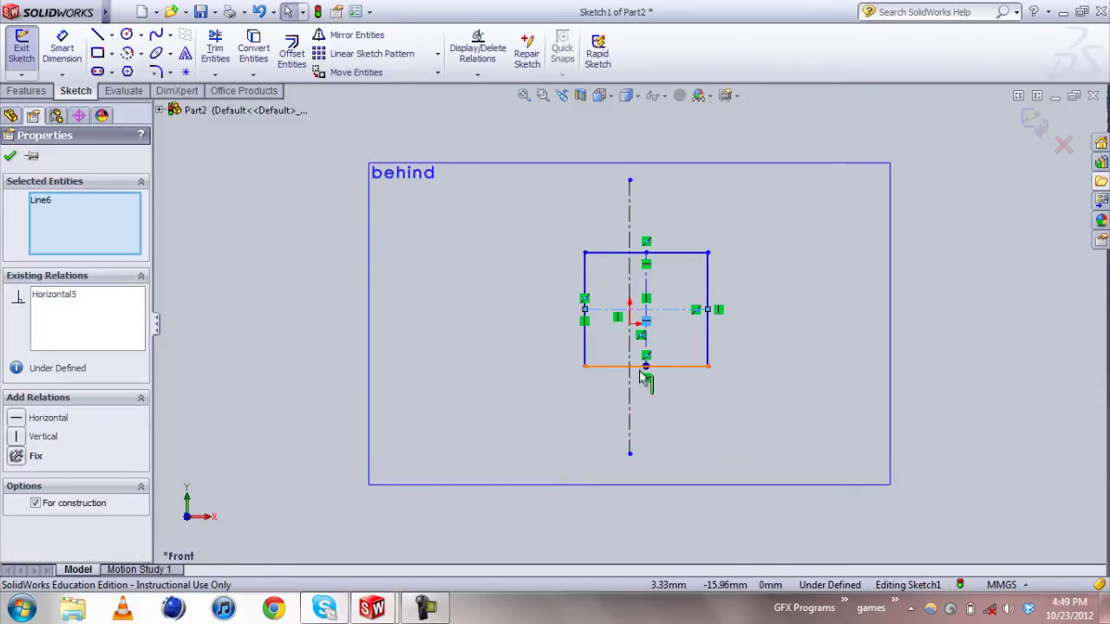
{"action": "left_click", "coordinate": [648, 353], "text": "ctrl"}
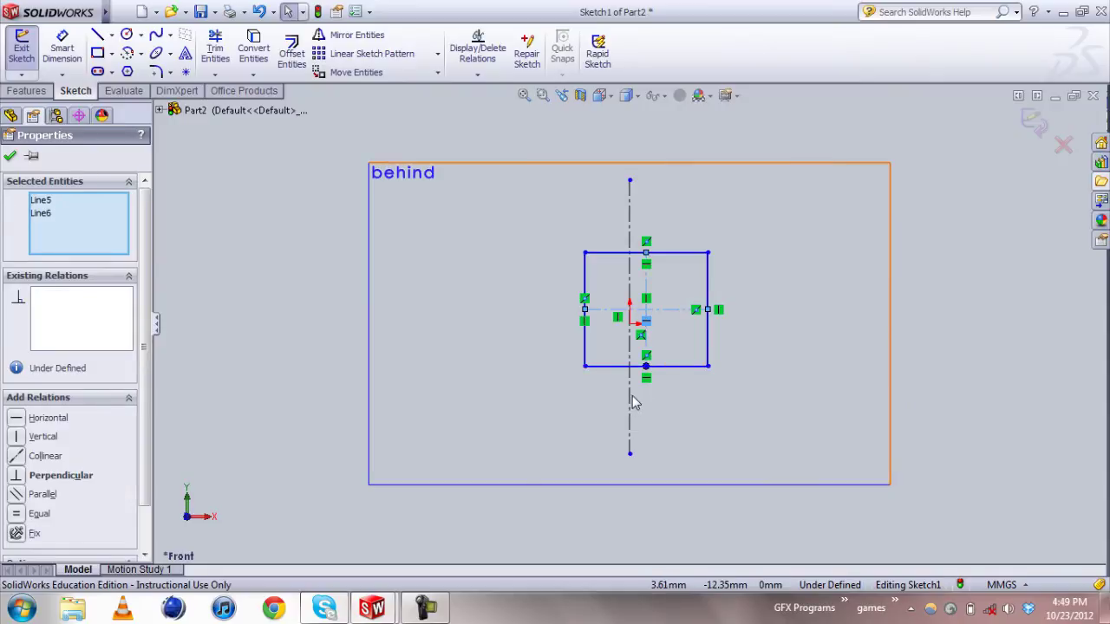
{"action": "left_click", "coordinate": [631, 402], "text": "ctrl"}
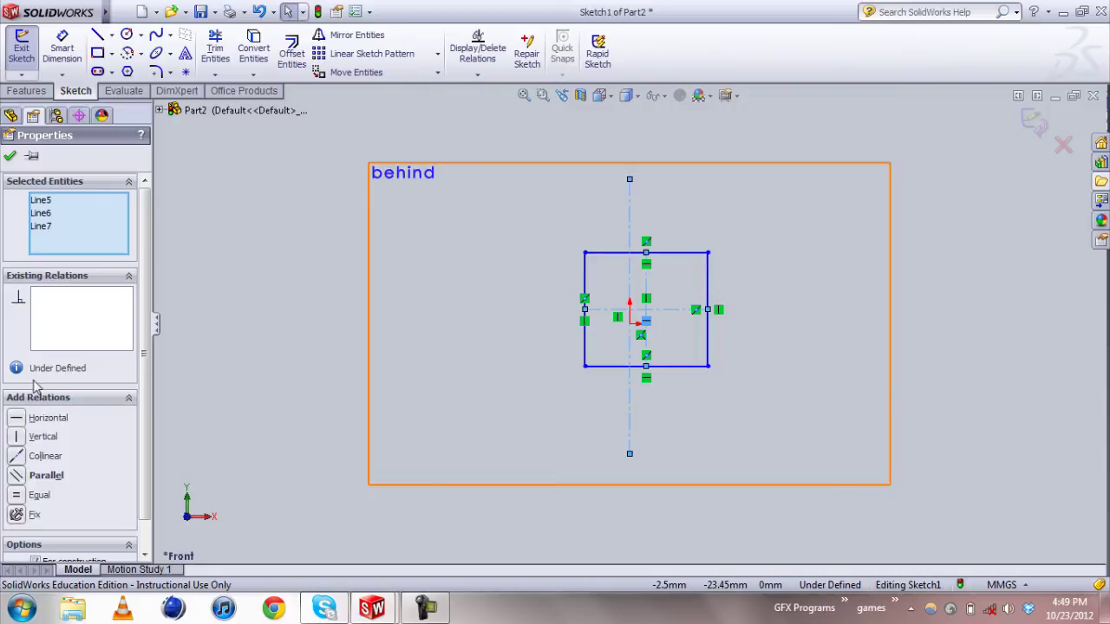
{"action": "scroll", "coordinate": [130, 460], "scroll_direction": "down", "scroll_amount": 1}
{"action": "scroll", "coordinate": [130, 460], "scroll_direction": "up", "scroll_amount": 1}
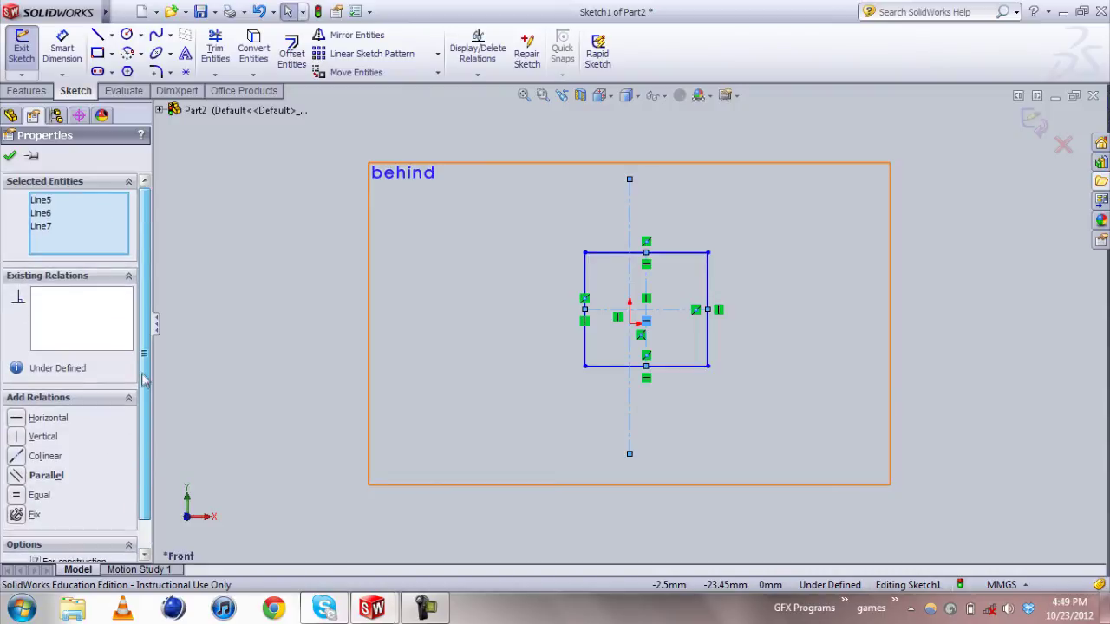
{"action": "left_click", "coordinate": [677, 325]}
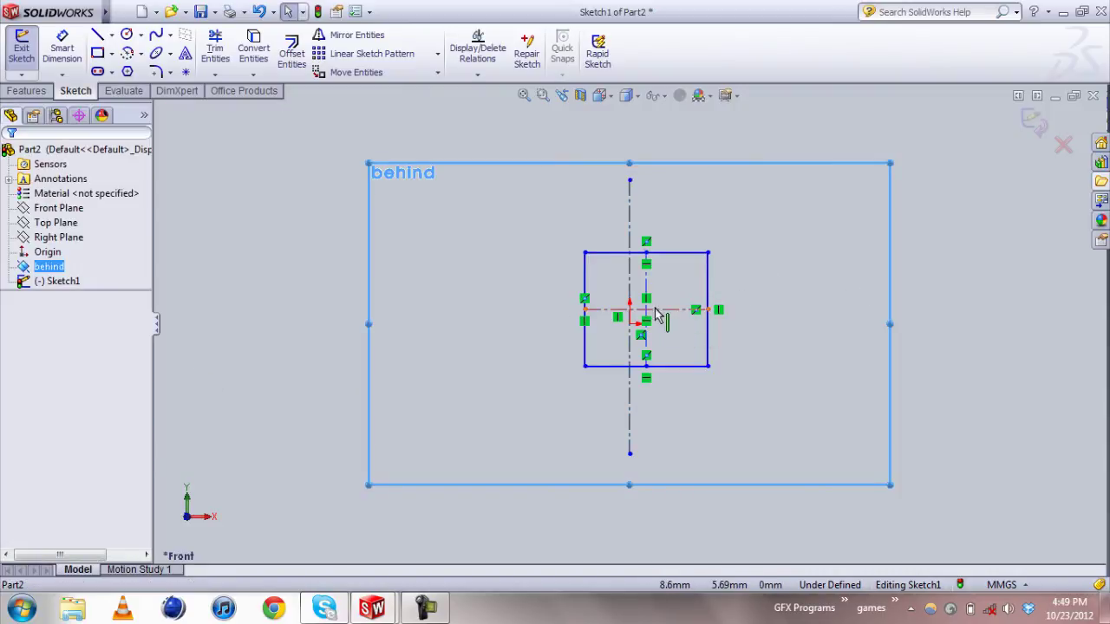
{"action": "left_click", "coordinate": [646, 326]}
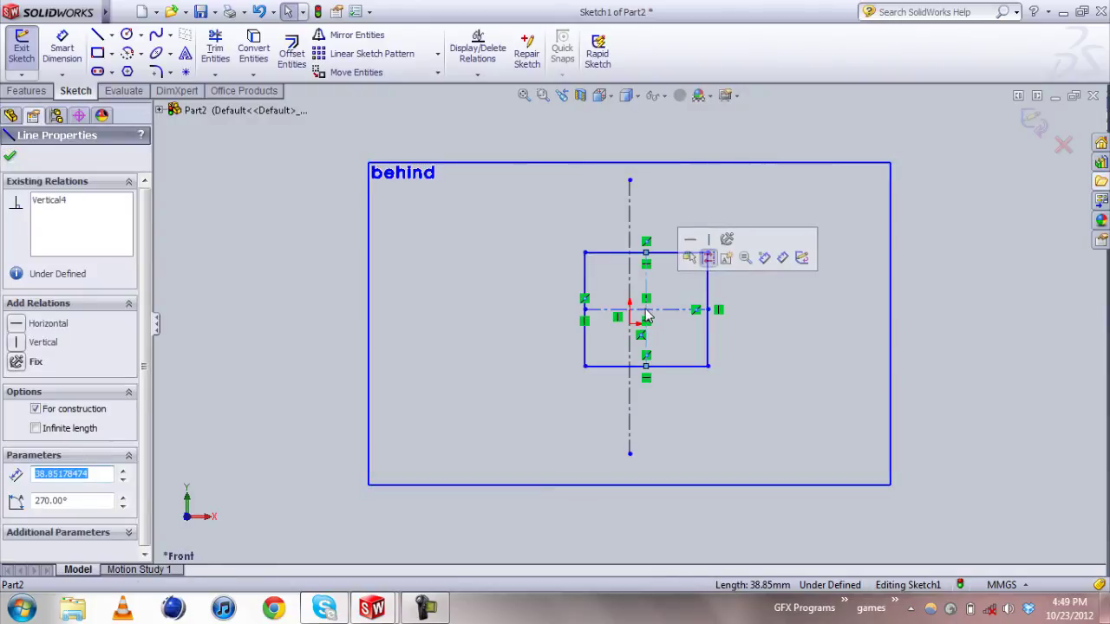
{"action": "left_click", "coordinate": [661, 312]}
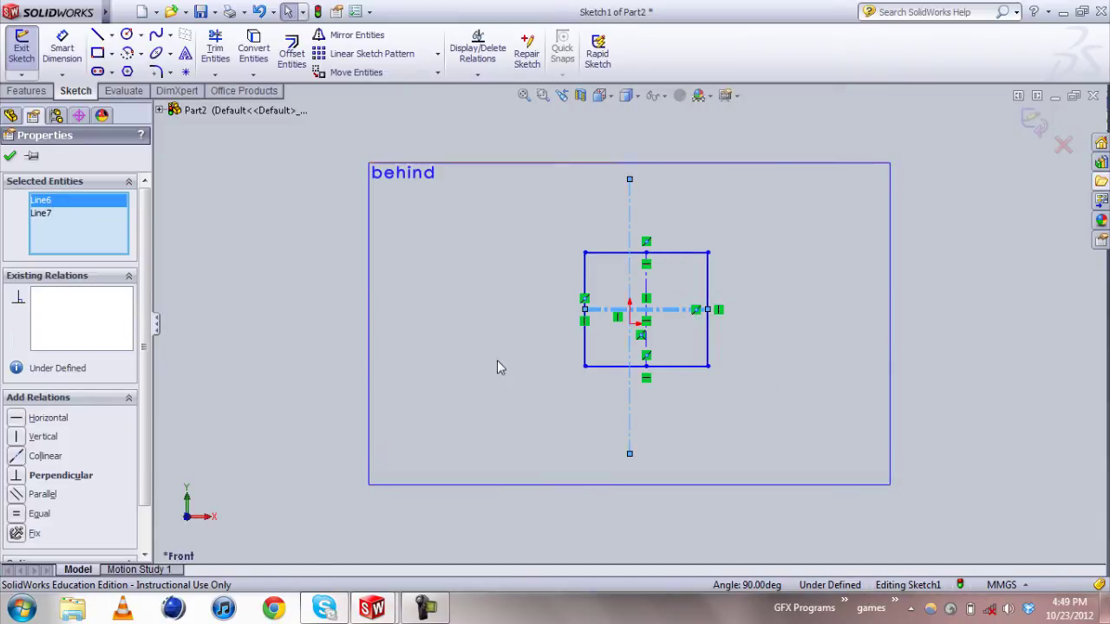
{"action": "left_click", "coordinate": [646, 367]}
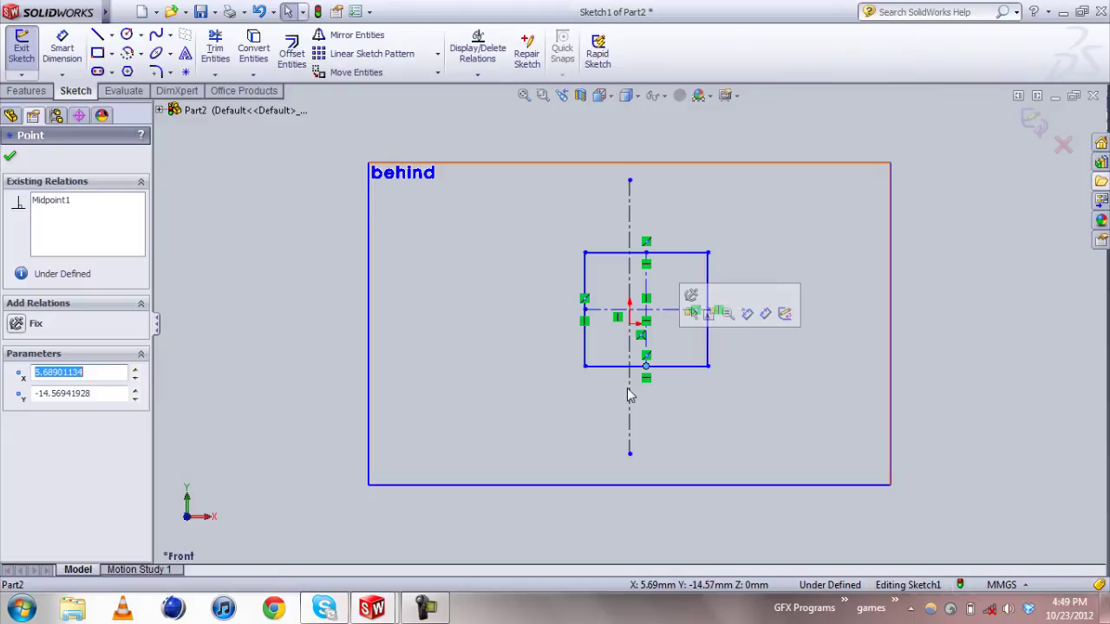
{"action": "left_click", "coordinate": [631, 391]}
{"action": "left_click", "coordinate": [647, 367], "text": "ctrl"}
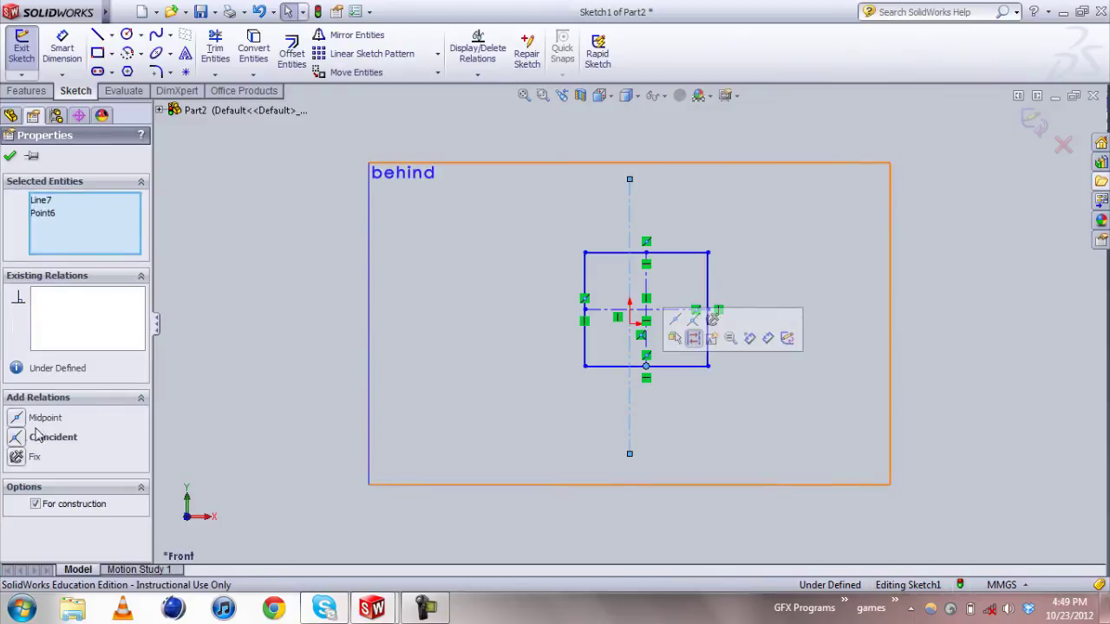
{"action": "left_click", "coordinate": [17, 419]}
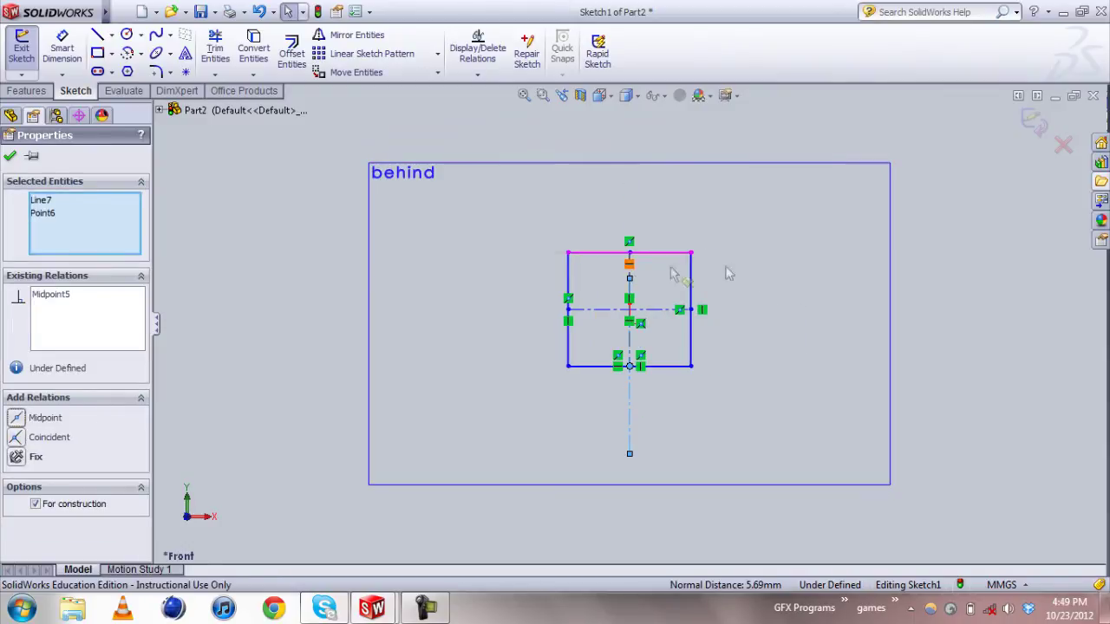
{"action": "left_click_drag", "start_coordinate": [630, 280], "coordinate": [630, 239]}
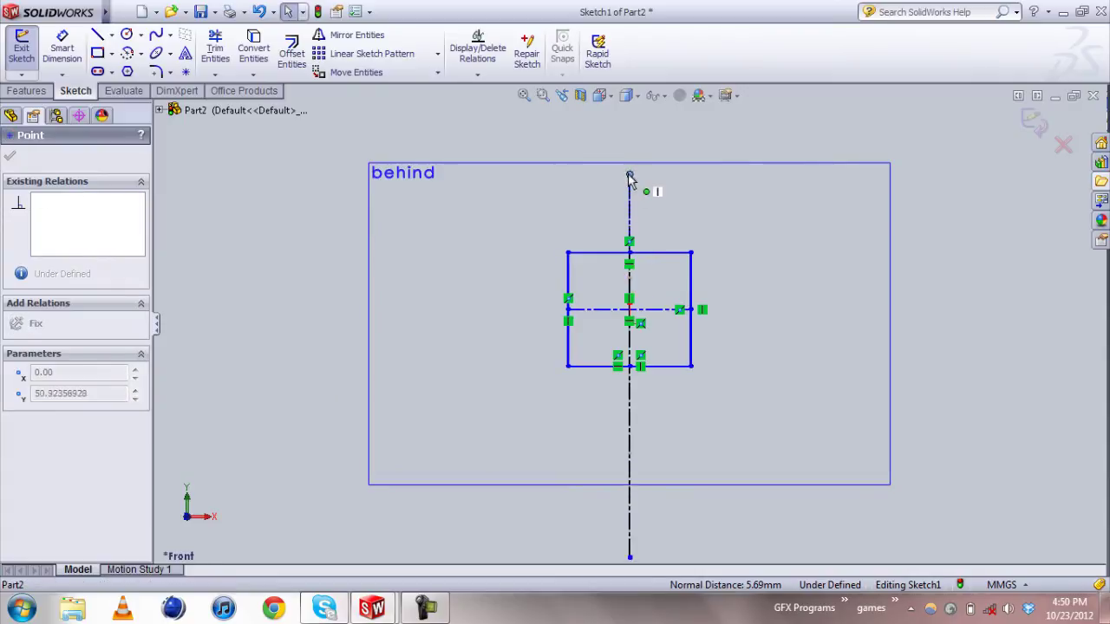
{"action": "left_click_drag", "start_coordinate": [629, 177], "coordinate": [630, 161]}
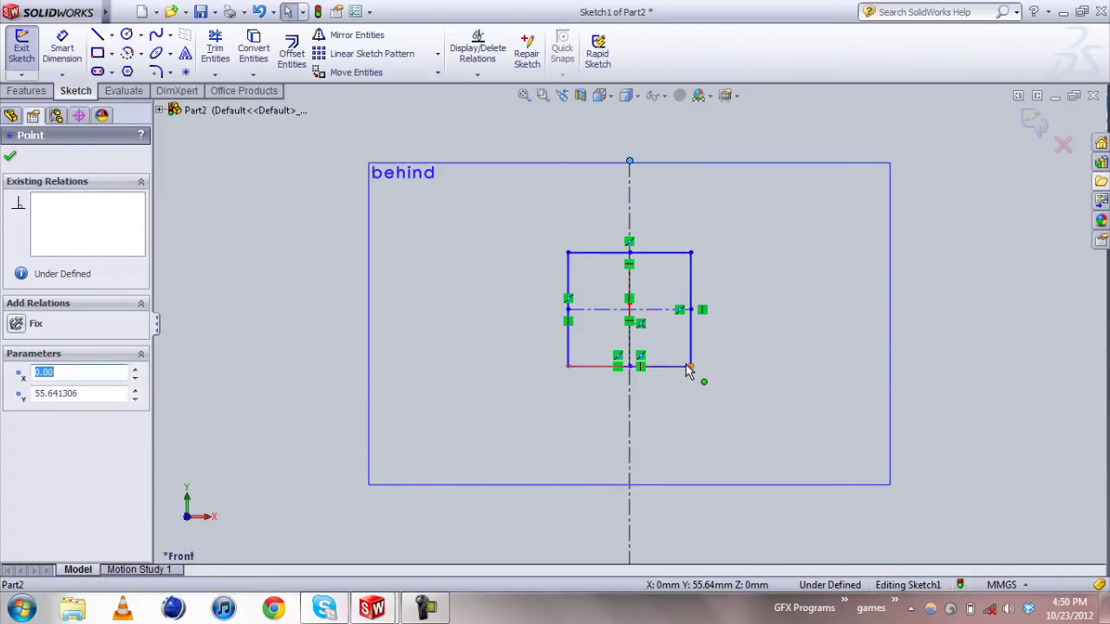
- Dimension the rectangle's bottom edge to 40 mm width
{"action": "left_click", "coordinate": [69, 56]}
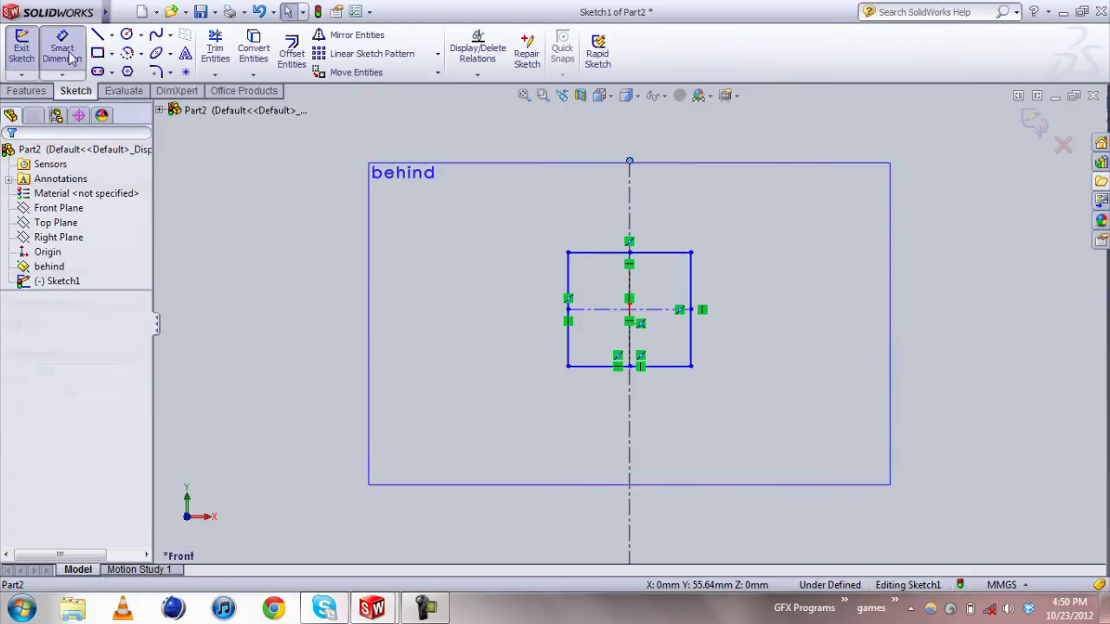
{"action": "left_click", "coordinate": [667, 369]}
{"action": "left_click", "coordinate": [673, 434]}
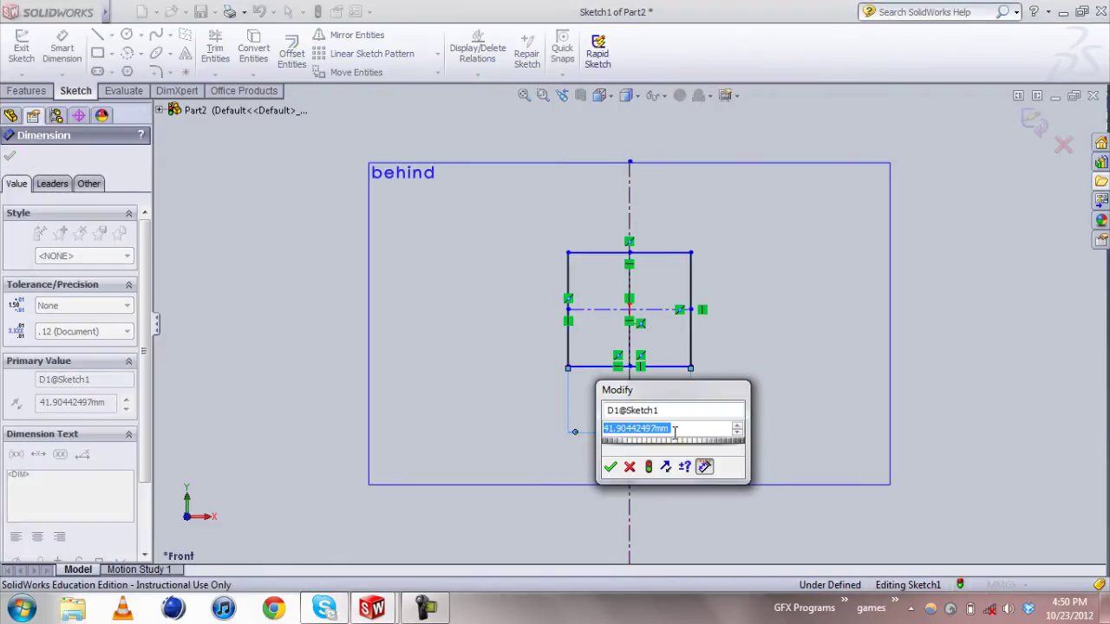
{"action": "type", "text": "40"}
{"action": "key", "text": "Return"}
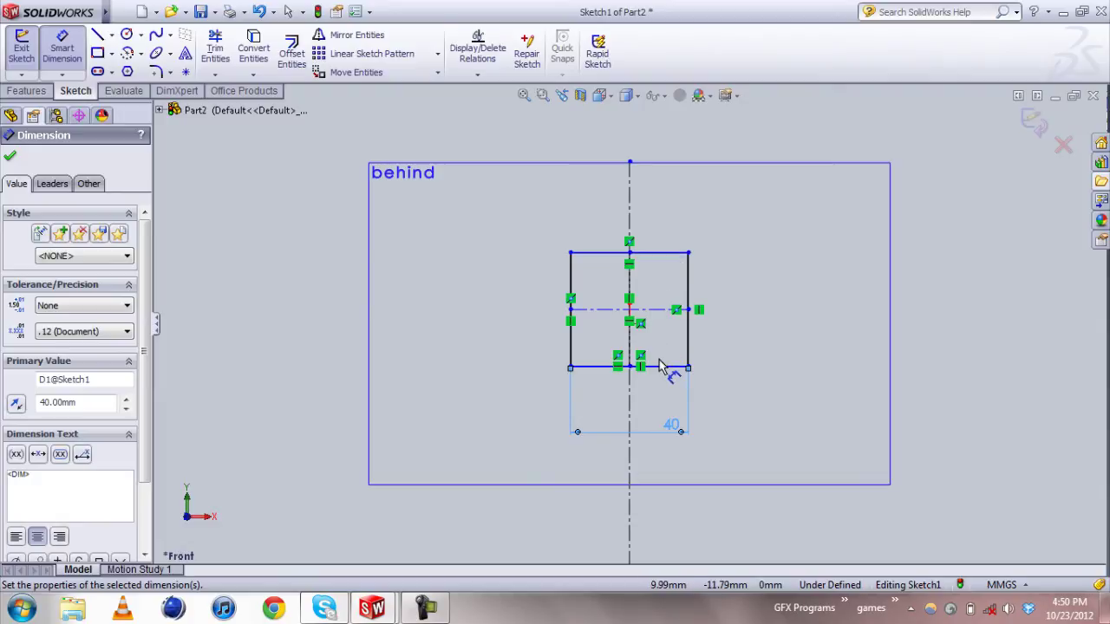
- Cancel the top-edge dimension, delete the driven 20 dimension, and raise the top edge slightly
{"action": "left_click", "coordinate": [661, 255]}
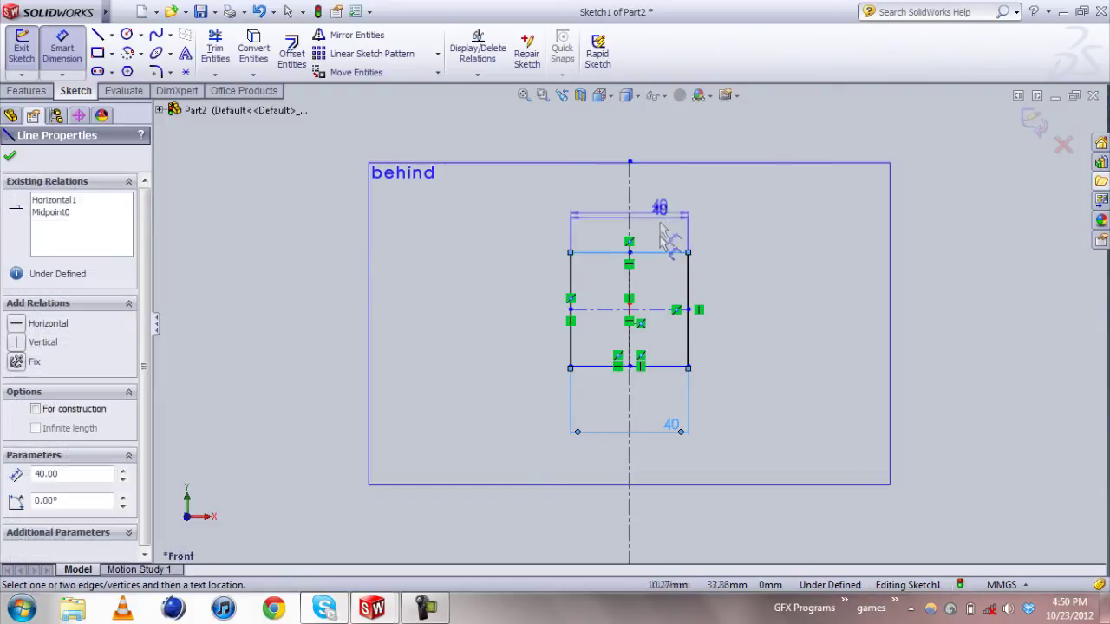
{"action": "key", "text": "Escape"}
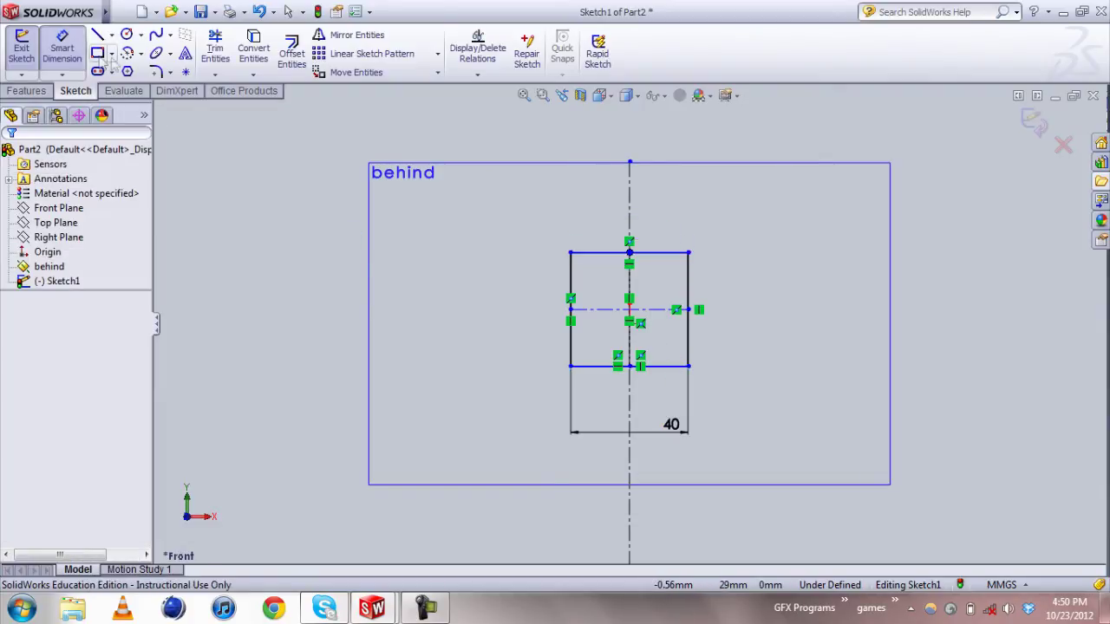
{"action": "left_click", "coordinate": [689, 271]}
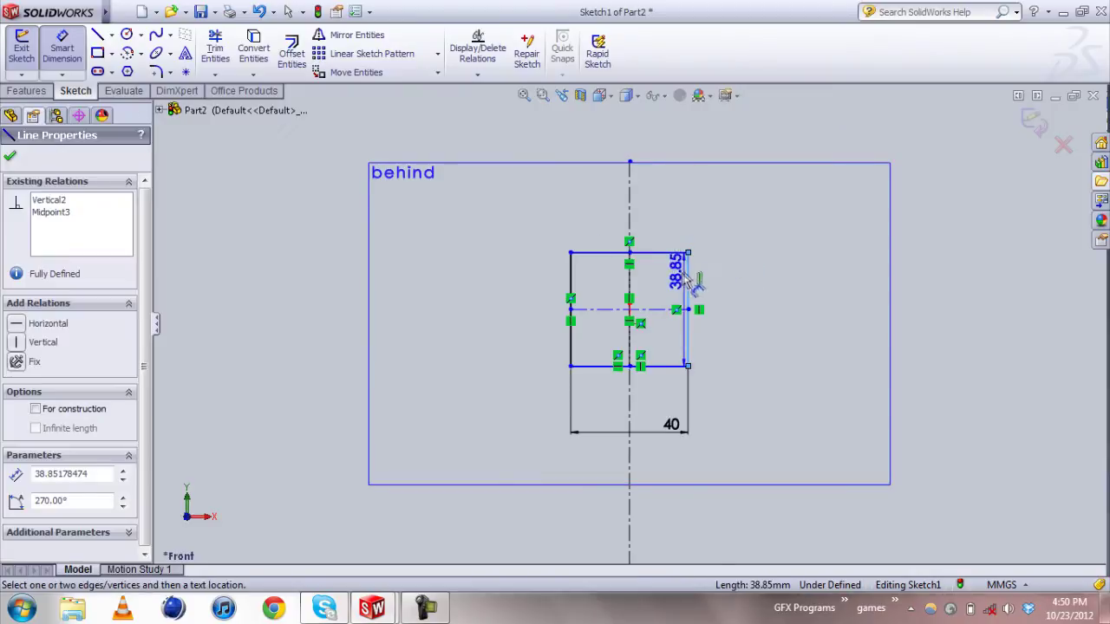
{"action": "left_click", "coordinate": [658, 224]}
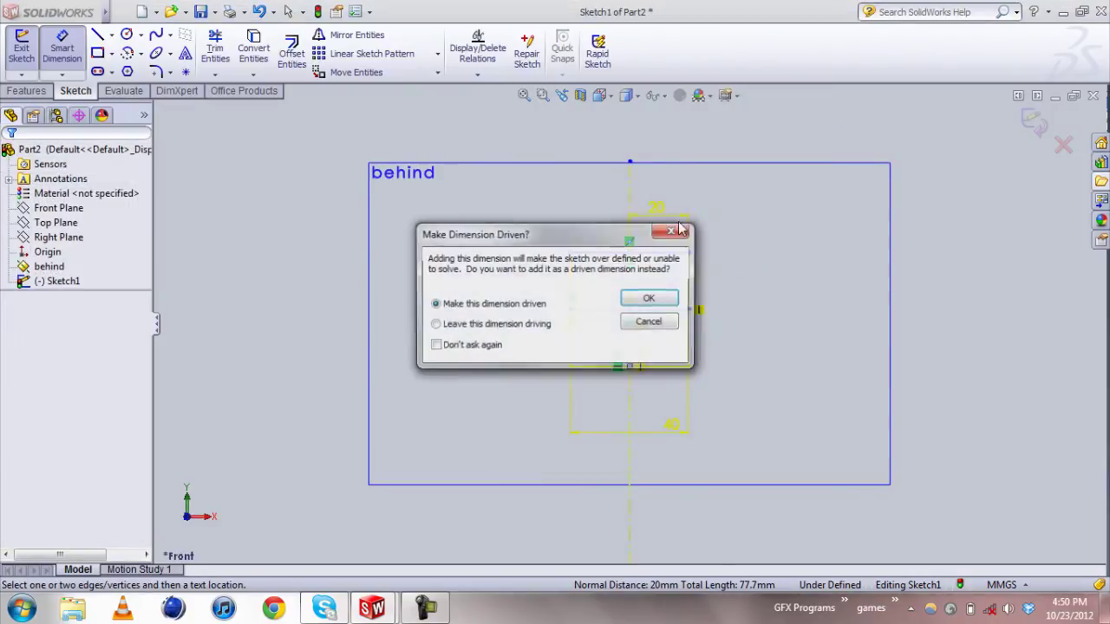
{"action": "left_click", "coordinate": [648, 295]}
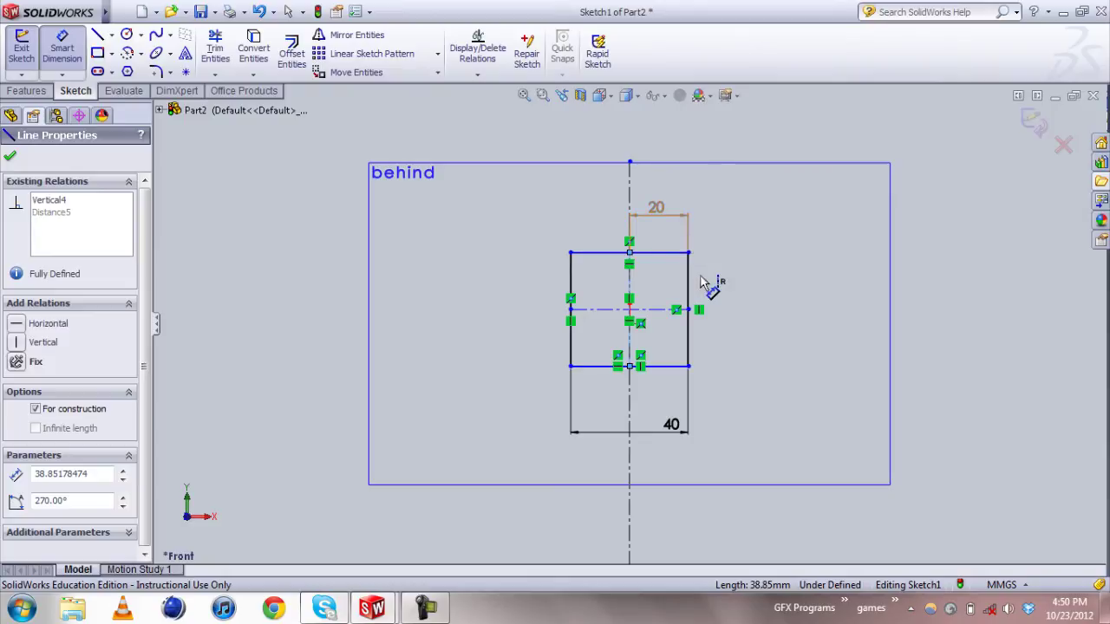
{"action": "left_click", "coordinate": [9, 157]}
{"action": "left_click", "coordinate": [675, 214]}
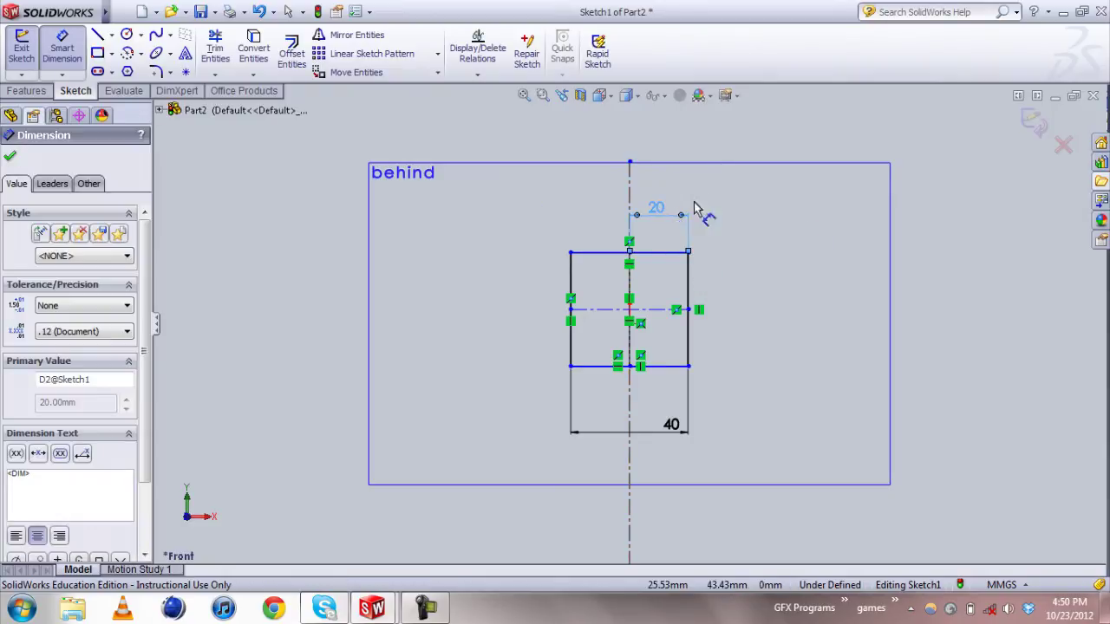
{"action": "key", "text": "Delete"}
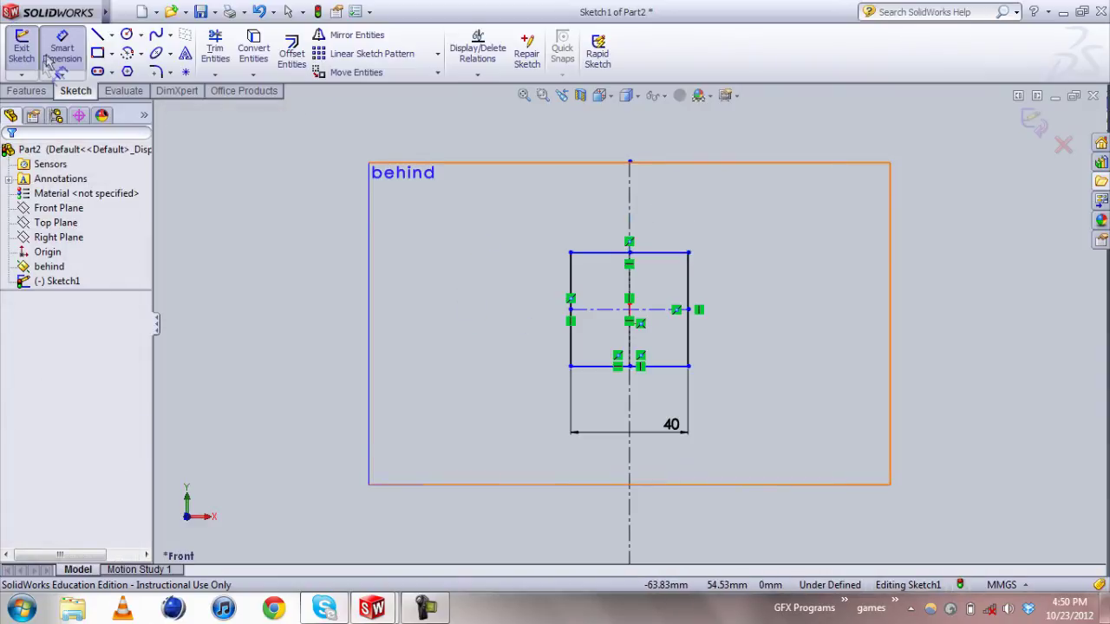
{"action": "left_click", "coordinate": [664, 253]}
{"action": "mouse_move", "coordinate": [665, 251]}
{"action": "left_mouse_down"}
{"action": "mouse_move", "coordinate": [649, 245]}
{"action": "mouse_move", "coordinate": [655, 257]}
{"action": "mouse_move", "coordinate": [661, 240]}
{"action": "left_mouse_up"}
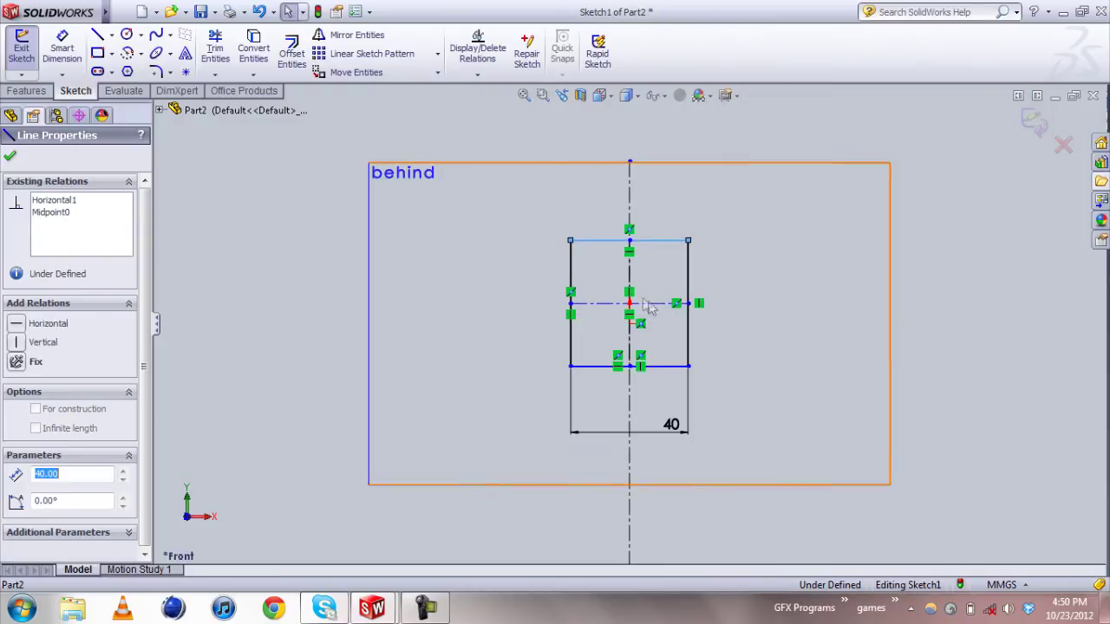
- Dimension the rectangle's right edge to 40 mm height
{"action": "left_click", "coordinate": [62, 47]}
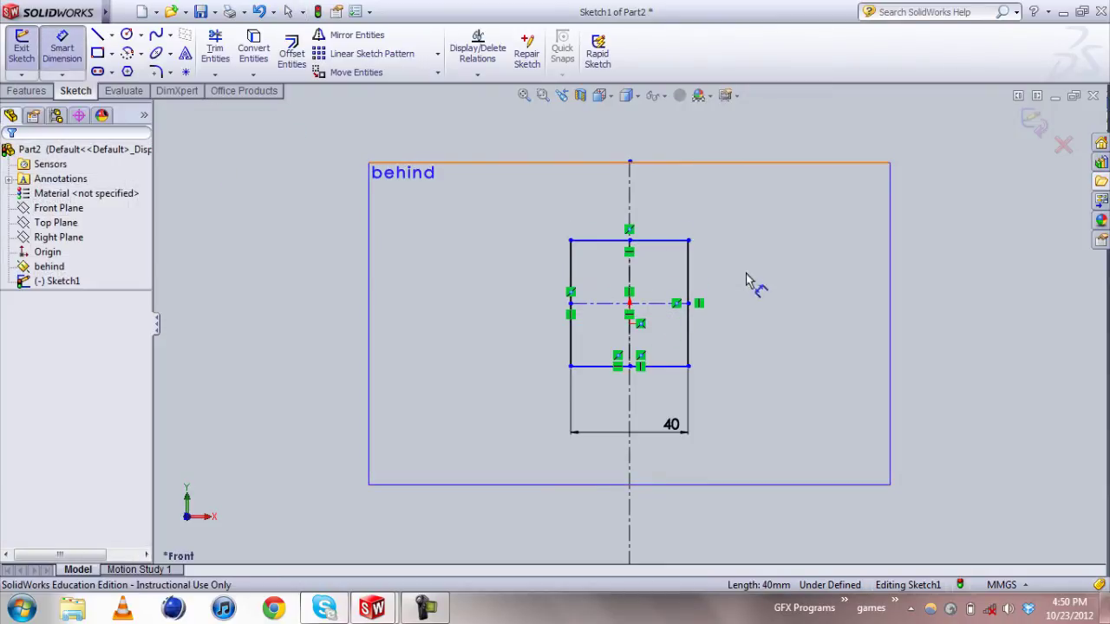
{"action": "left_click", "coordinate": [689, 284]}
{"action": "left_click", "coordinate": [721, 291]}
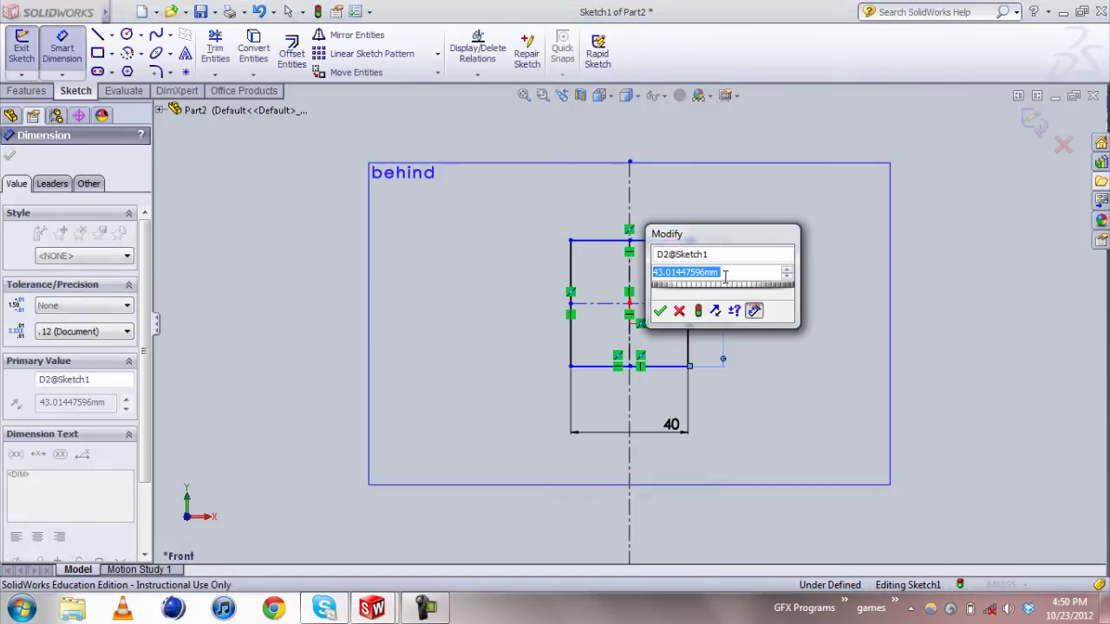
{"action": "type", "text": "40"}
{"action": "key", "text": "Return"}
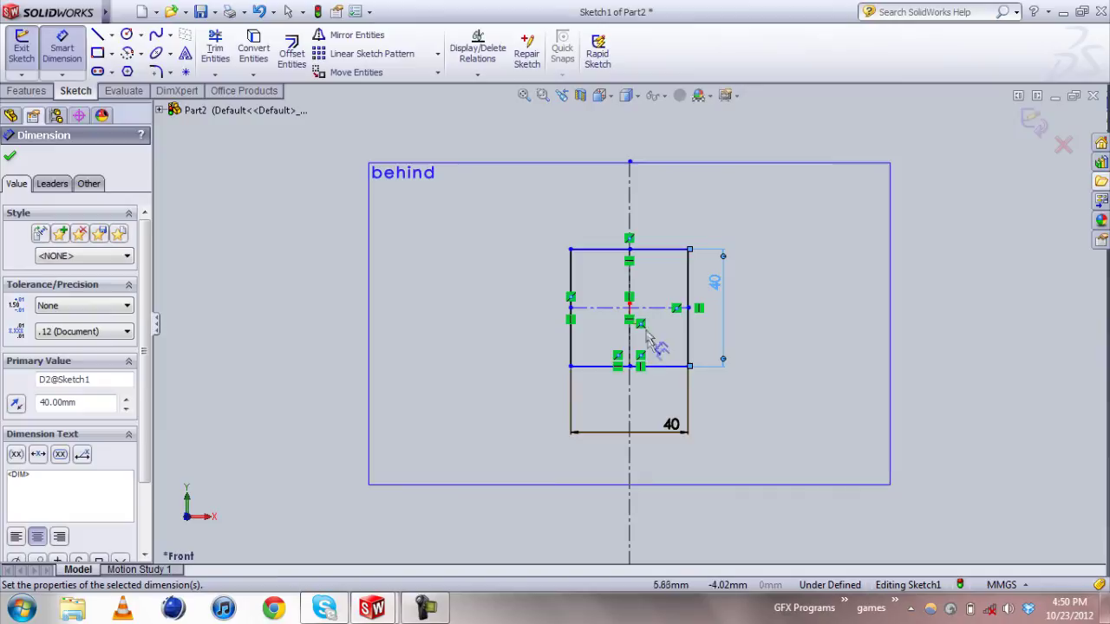
{"action": "key", "text": "Escape"}
{"action": "scroll", "coordinate": [659, 260], "scroll_direction": "up", "scroll_amount": 5}
- Make the origin the horizontal centerline's midpoint, centring the 40×40 square, then orbit to view it
{"action": "left_click", "coordinate": [625, 242]}
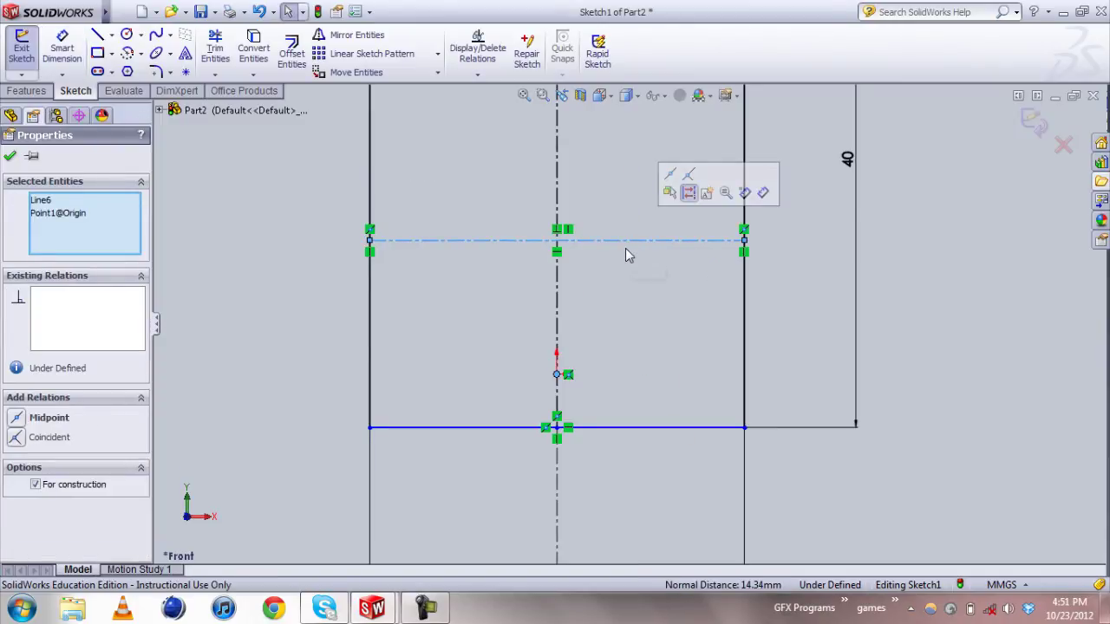
{"action": "left_click", "coordinate": [16, 419]}
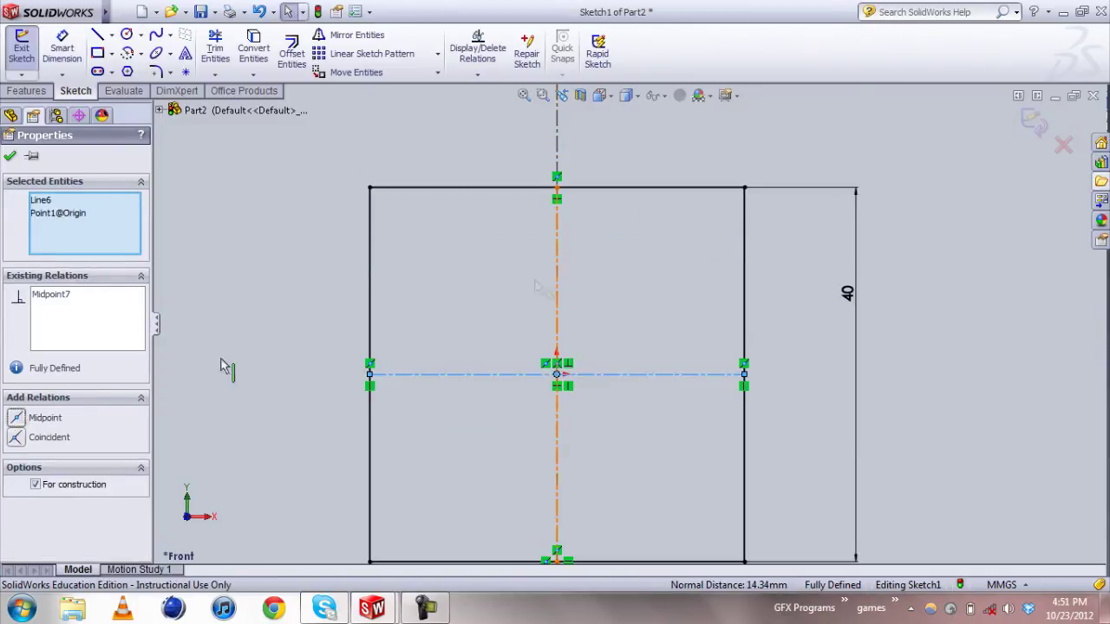
{"action": "scroll", "coordinate": [597, 283], "scroll_direction": "up", "scroll_amount": 3}
{"action": "scroll", "coordinate": [592, 281], "scroll_direction": "down", "scroll_amount": 6}
{"action": "scroll", "coordinate": [590, 282], "scroll_direction": "down", "scroll_amount": 4}
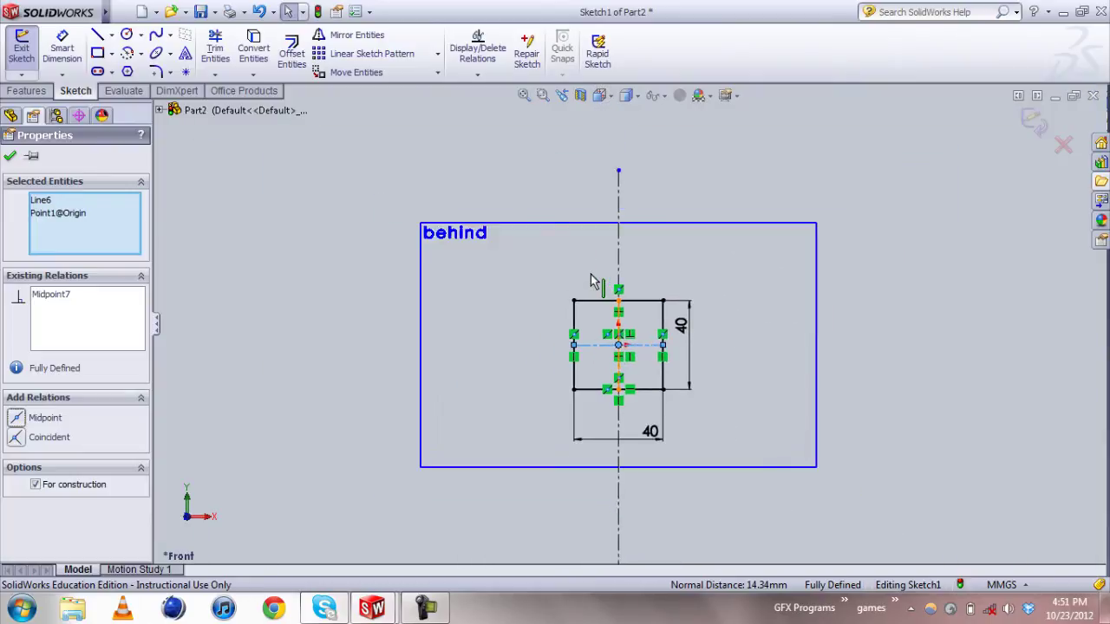
{"action": "left_click", "coordinate": [621, 496]}
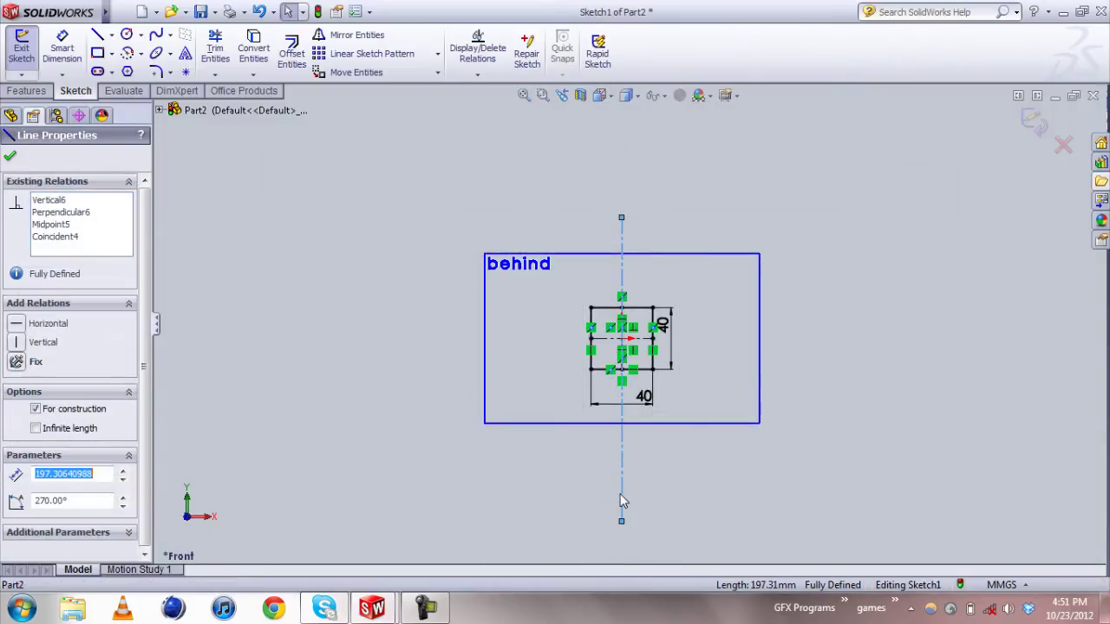
{"action": "left_click", "coordinate": [831, 289]}
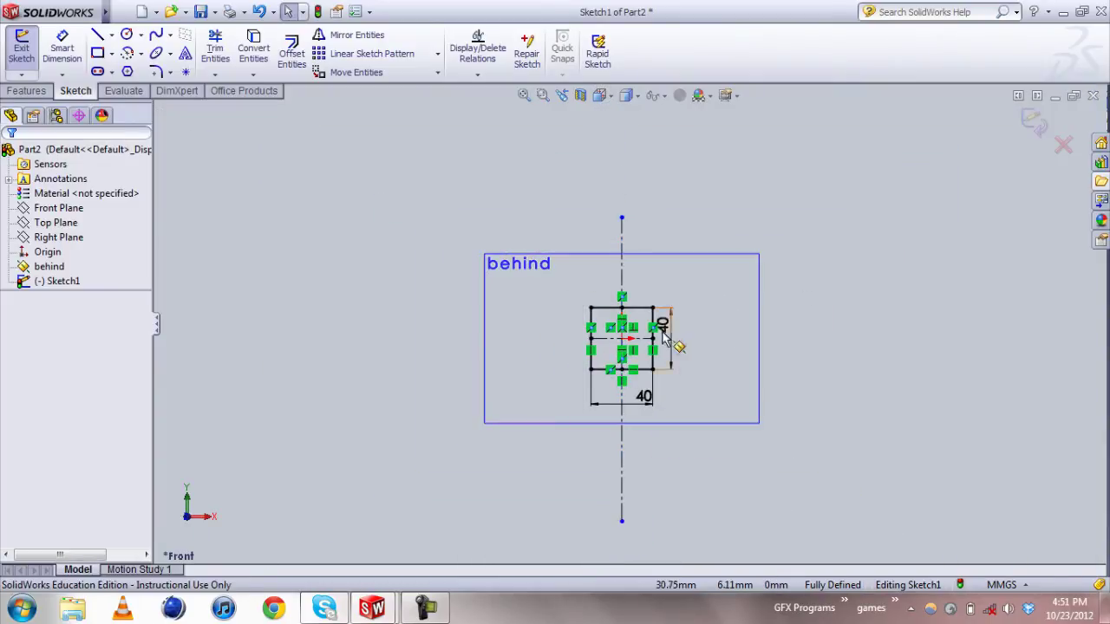
{"action": "scroll", "coordinate": [648, 324], "scroll_direction": "up", "scroll_amount": 3}
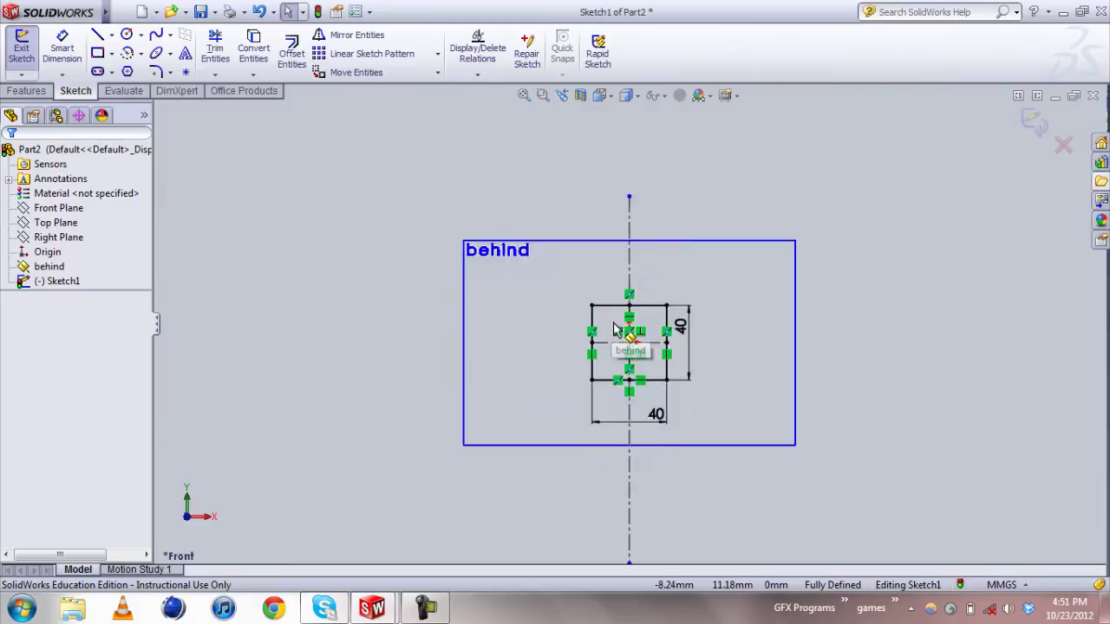
{"action": "left_click", "coordinate": [655, 299]}
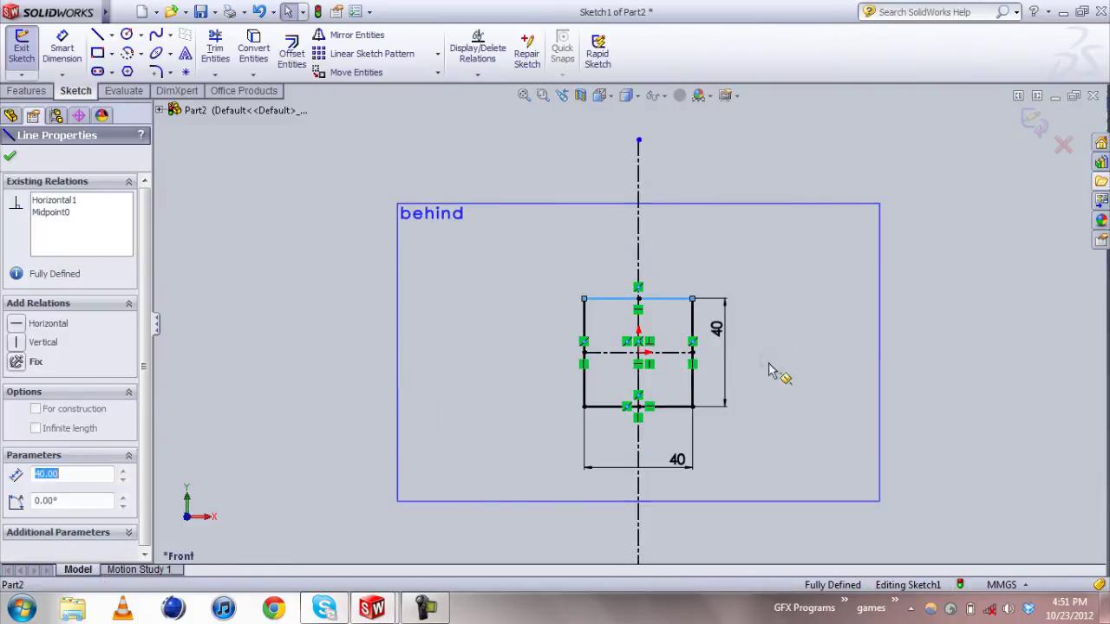
{"action": "scroll", "coordinate": [754, 319], "scroll_direction": "up", "scroll_amount": 2}
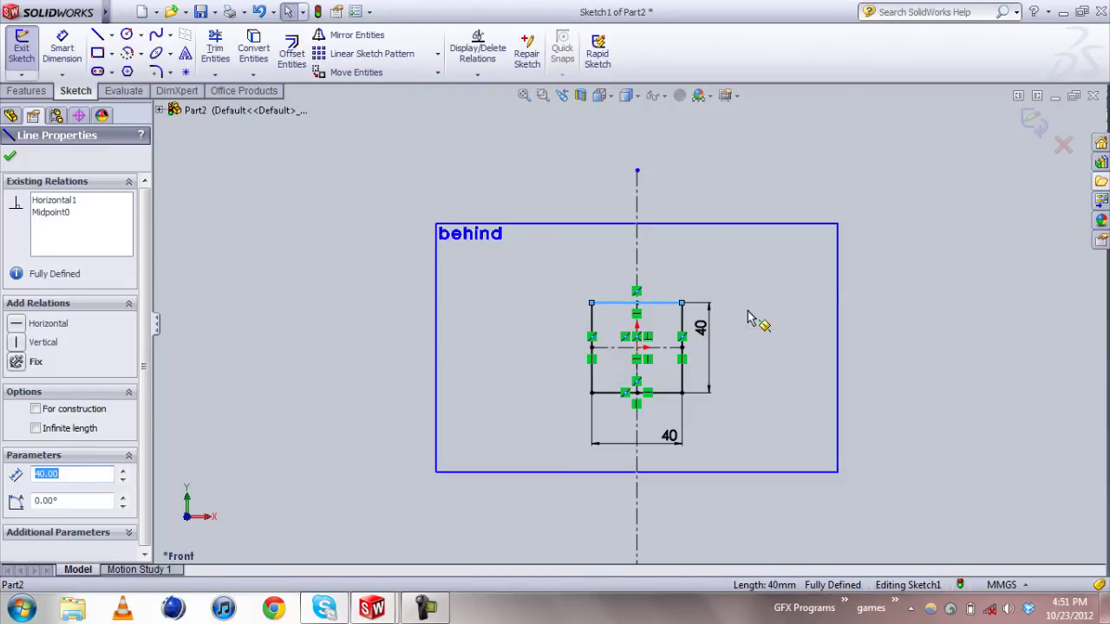
{"action": "scroll", "coordinate": [755, 274], "scroll_direction": "down", "scroll_amount": 3}
{"action": "mouse_move", "coordinate": [870, 255]}
{"action": "middle_mouse_down"}
{"action": "mouse_move", "coordinate": [870, 266]}
{"action": "mouse_move", "coordinate": [871, 230]}
{"action": "mouse_move", "coordinate": [744, 305]}
{"action": "mouse_move", "coordinate": [813, 266]}
{"action": "mouse_move", "coordinate": [802, 261]}
{"action": "middle_mouse_up"}
- Exit Sketch1 and compare the Front and behind planes by facing each straight on
{"action": "left_click", "coordinate": [9, 157]}
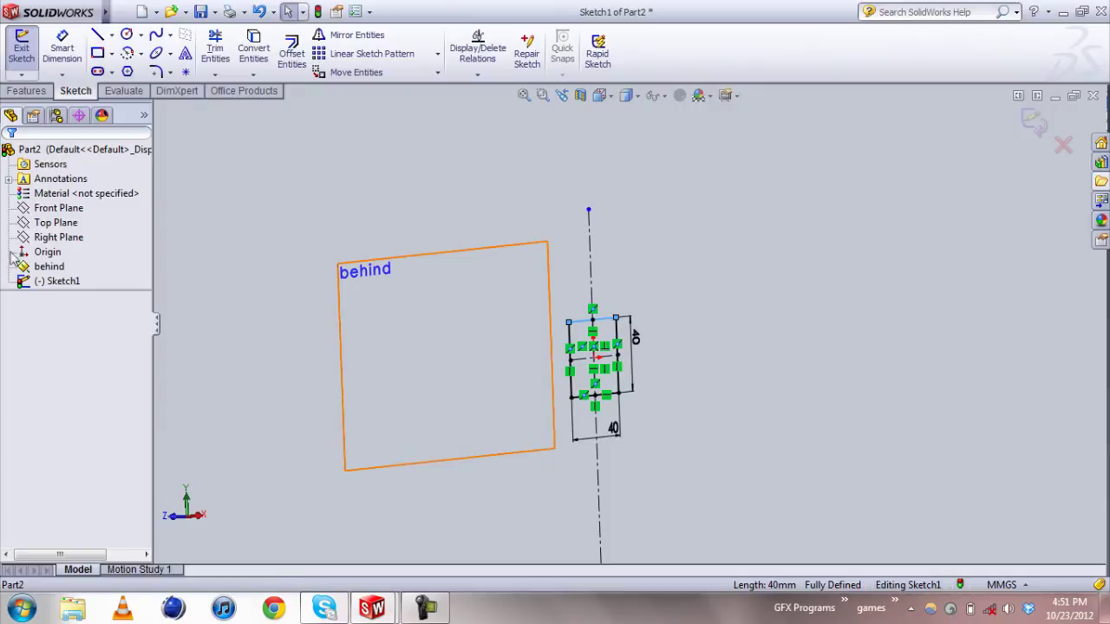
{"action": "left_click", "coordinate": [57, 282]}
{"action": "key", "text": "ctrl+8"}
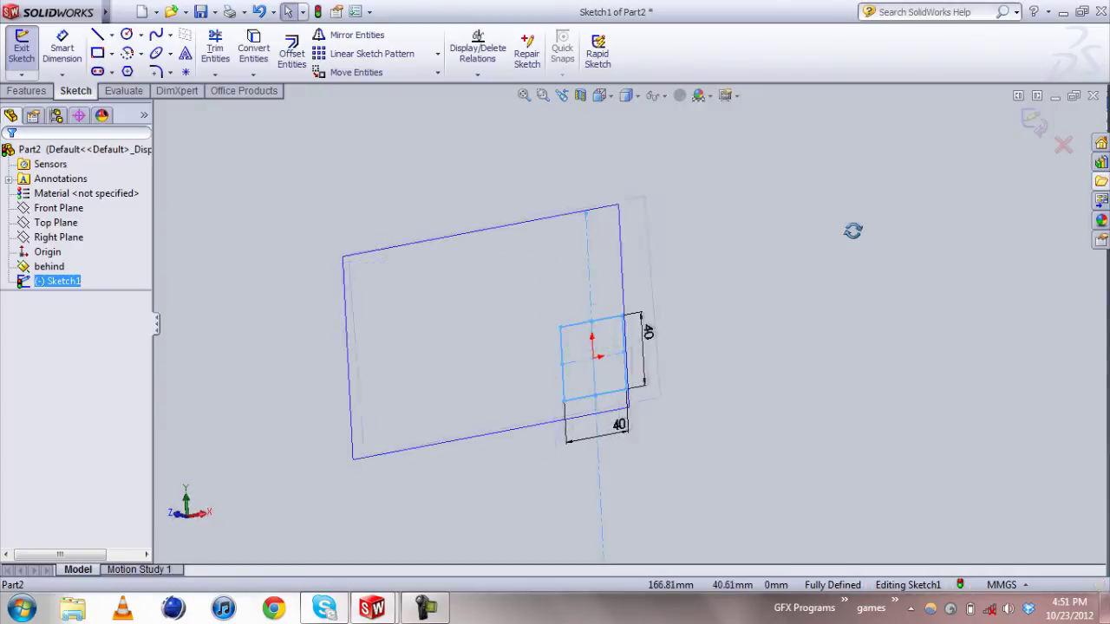
{"action": "left_click", "coordinate": [54, 269]}
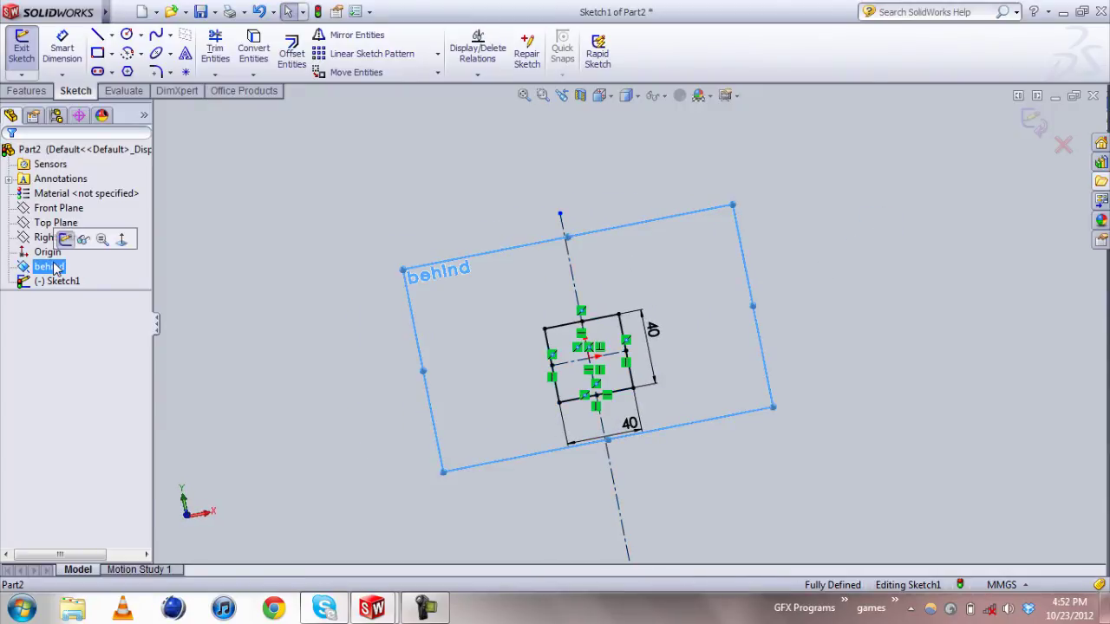
{"action": "left_click", "coordinate": [121, 239]}
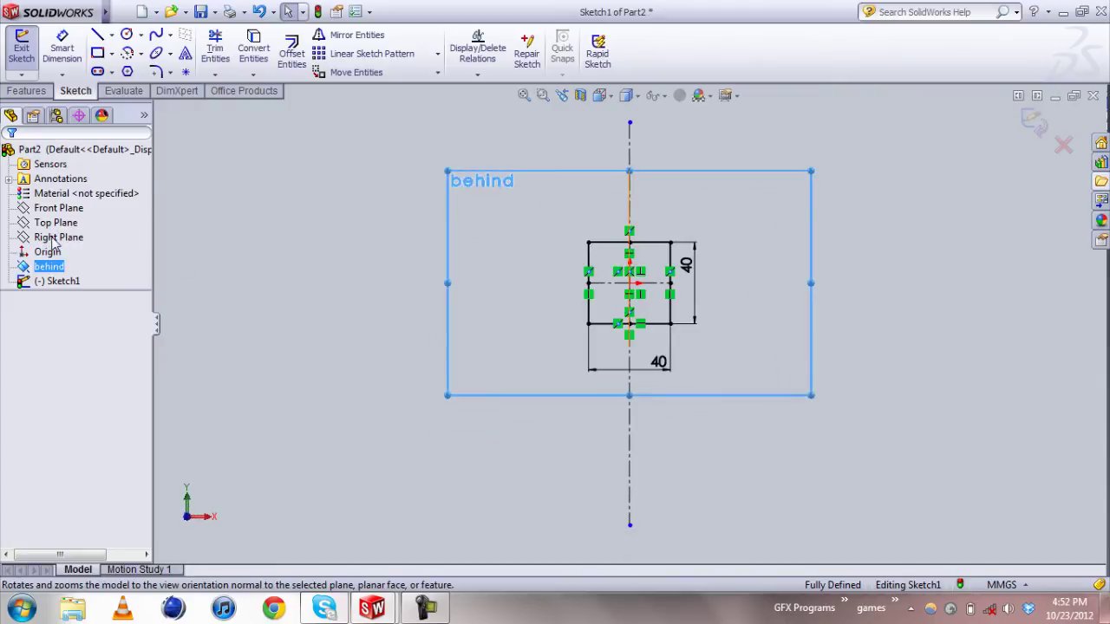
{"action": "left_click", "coordinate": [38, 271]}
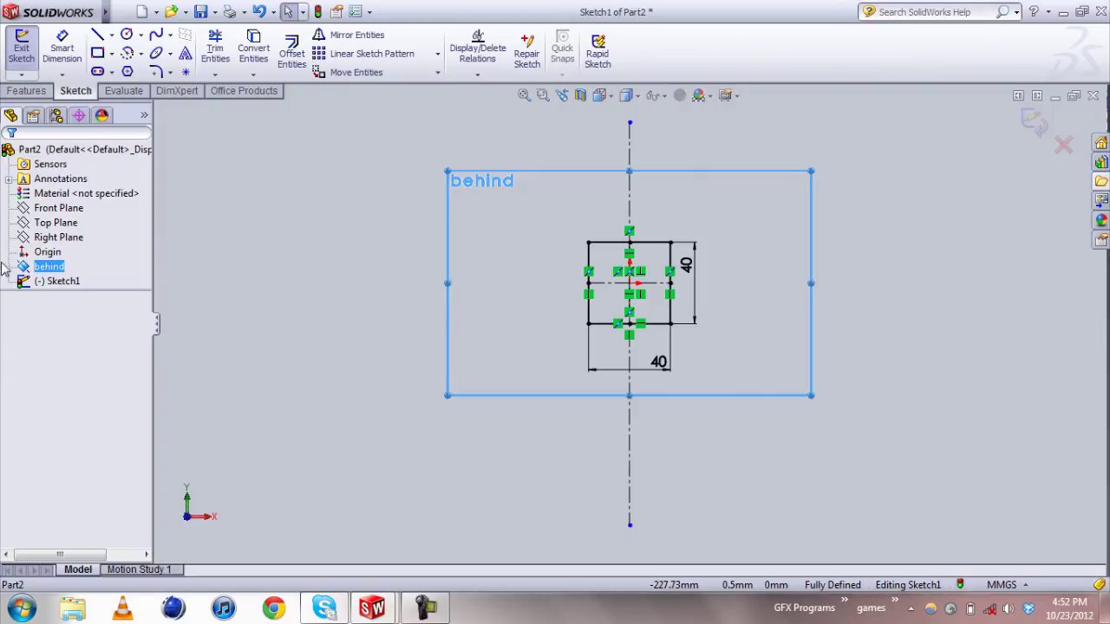
{"action": "left_click", "coordinate": [52, 209]}
{"action": "middle_click_drag", "start_coordinate": [1020, 156], "coordinate": [876, 196]}
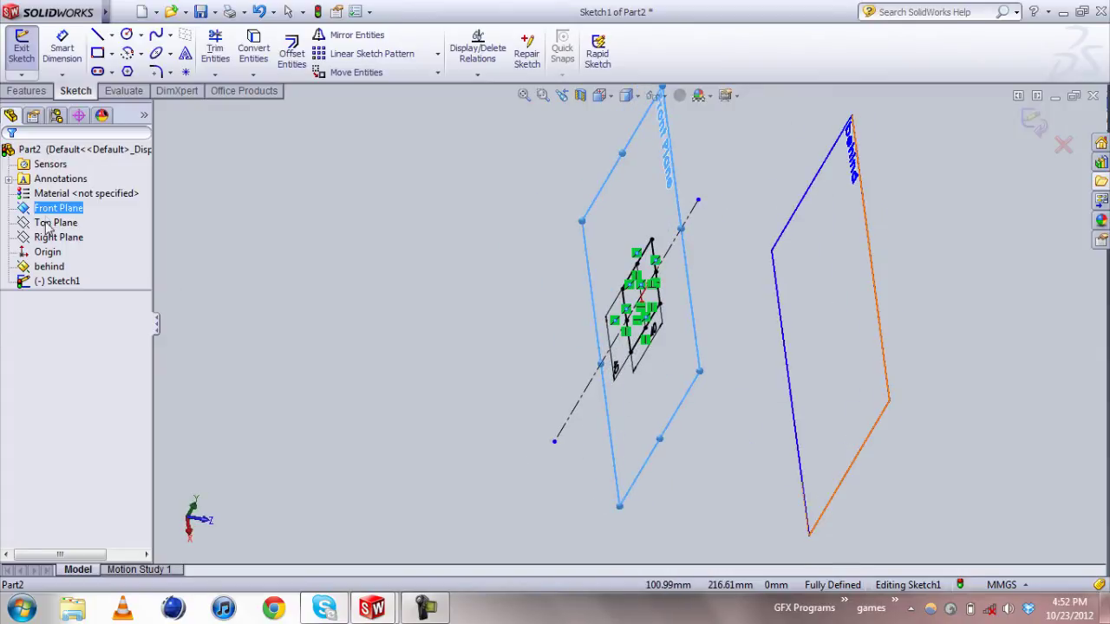
{"action": "left_click", "coordinate": [49, 266]}
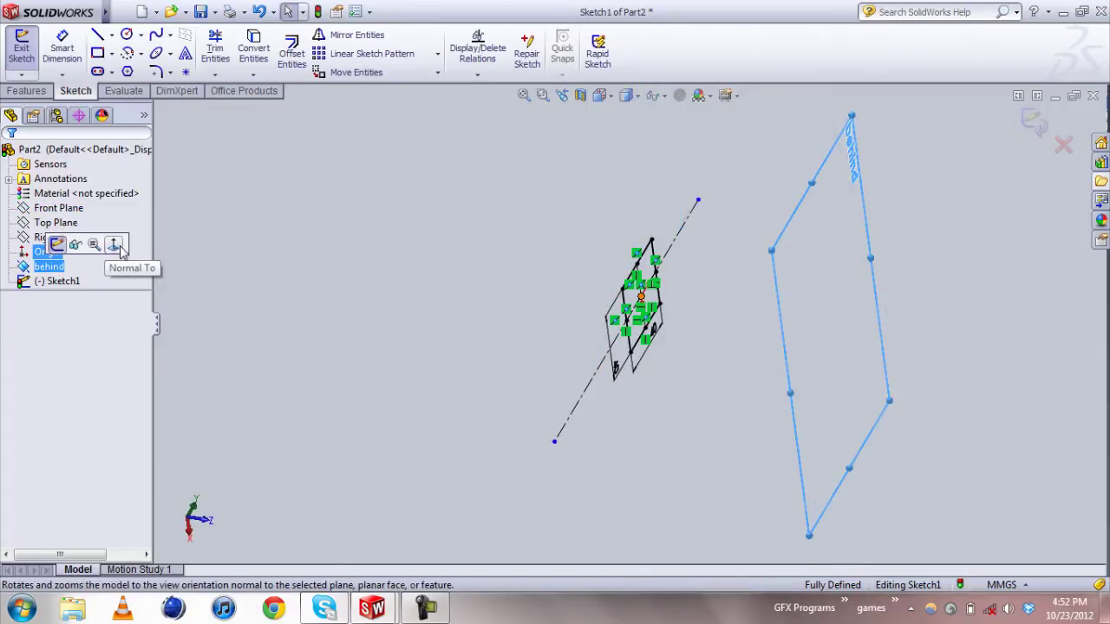
{"action": "left_click", "coordinate": [75, 245]}
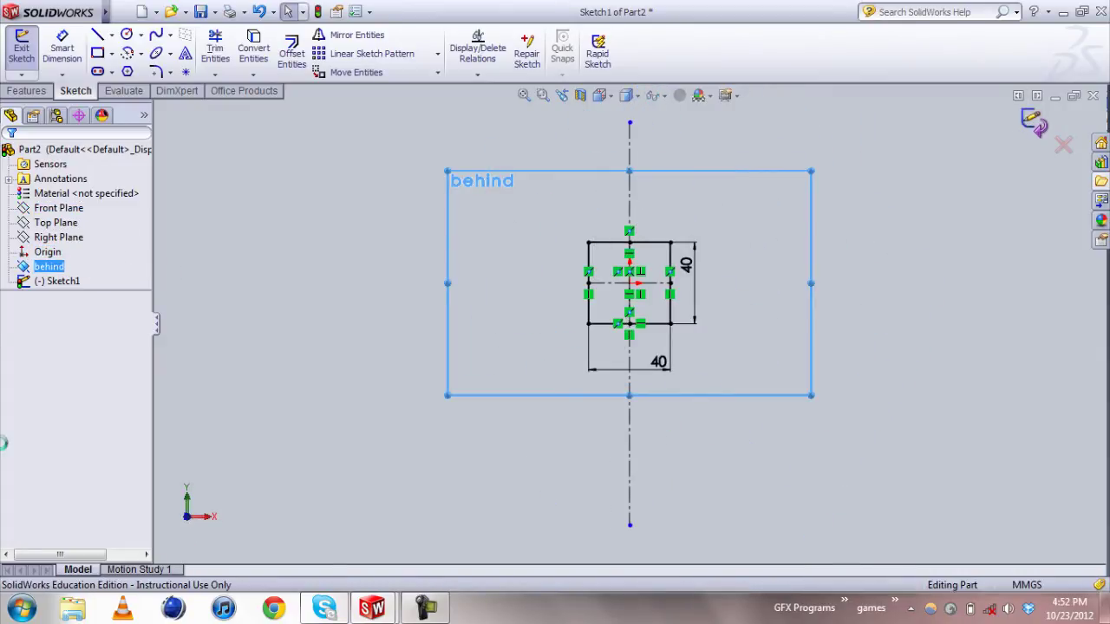
{"action": "left_click", "coordinate": [1032, 124]}
{"action": "mouse_move", "coordinate": [701, 322]}
{"action": "middle_mouse_down"}
{"action": "mouse_move", "coordinate": [776, 295]}
{"action": "mouse_move", "coordinate": [602, 327]}
{"action": "mouse_move", "coordinate": [618, 312]}
{"action": "mouse_move", "coordinate": [808, 257]}
{"action": "mouse_move", "coordinate": [945, 252]}
{"action": "mouse_move", "coordinate": [676, 299]}
{"action": "middle_mouse_up"}
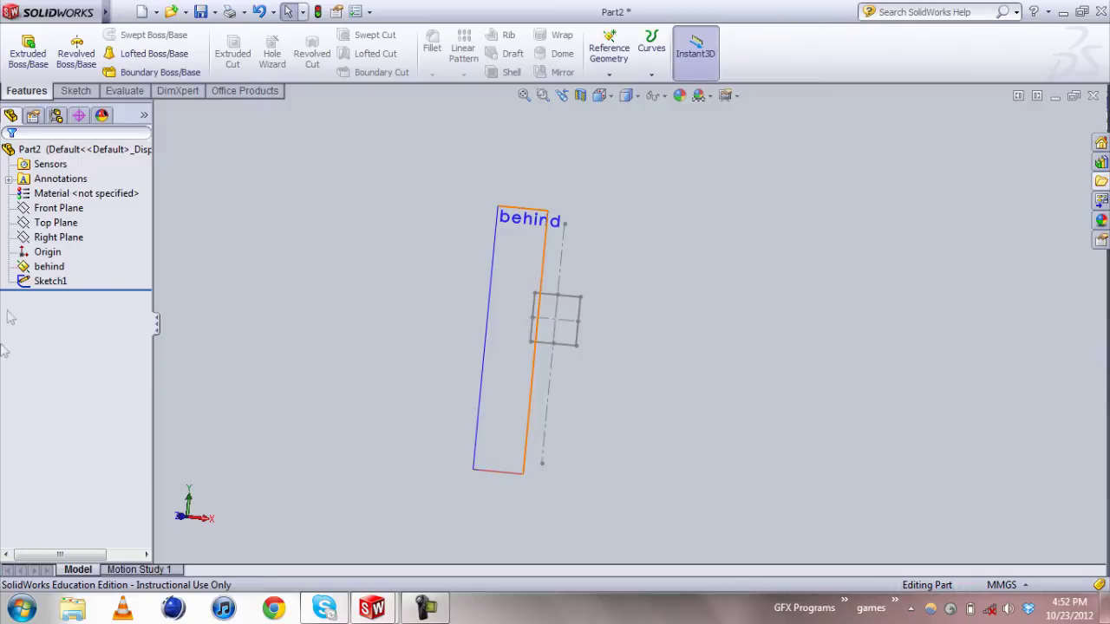
- Dismiss the licence warning and start Sketch2 on the behind plane
{"action": "right_click", "coordinate": [44, 272]}
{"action": "left_click", "coordinate": [116, 244]}
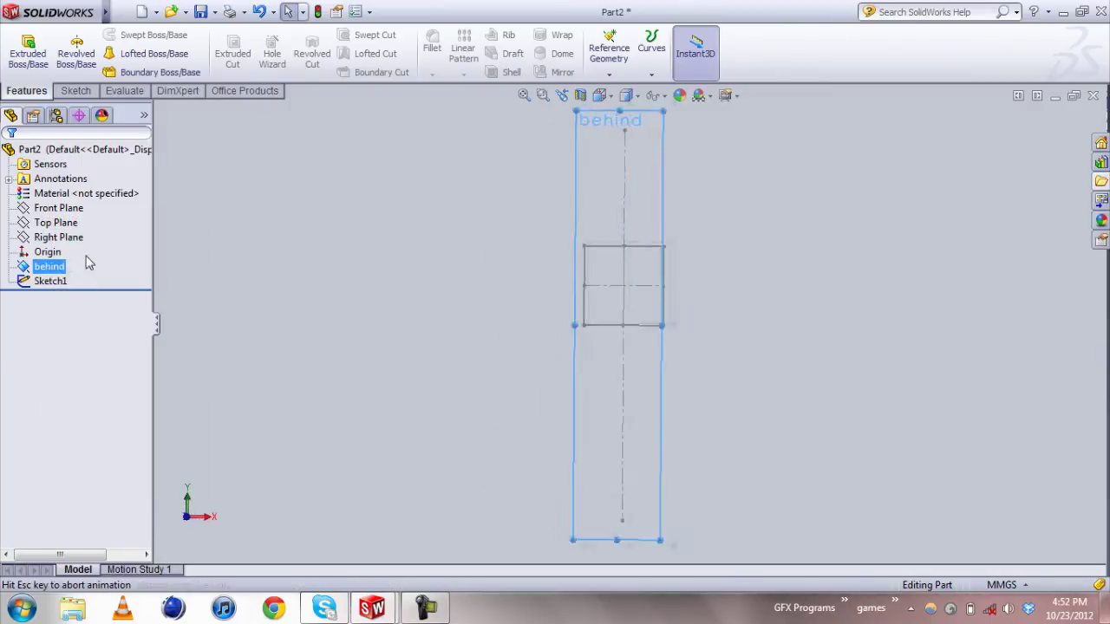
{"action": "left_click", "coordinate": [50, 267]}
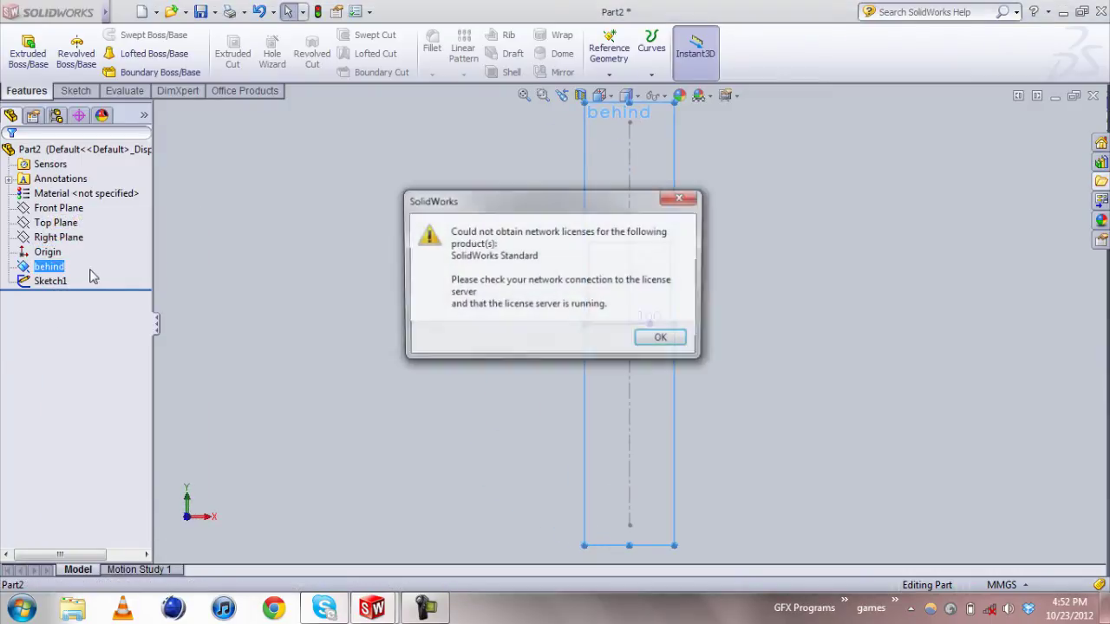
{"action": "left_click", "coordinate": [682, 199]}
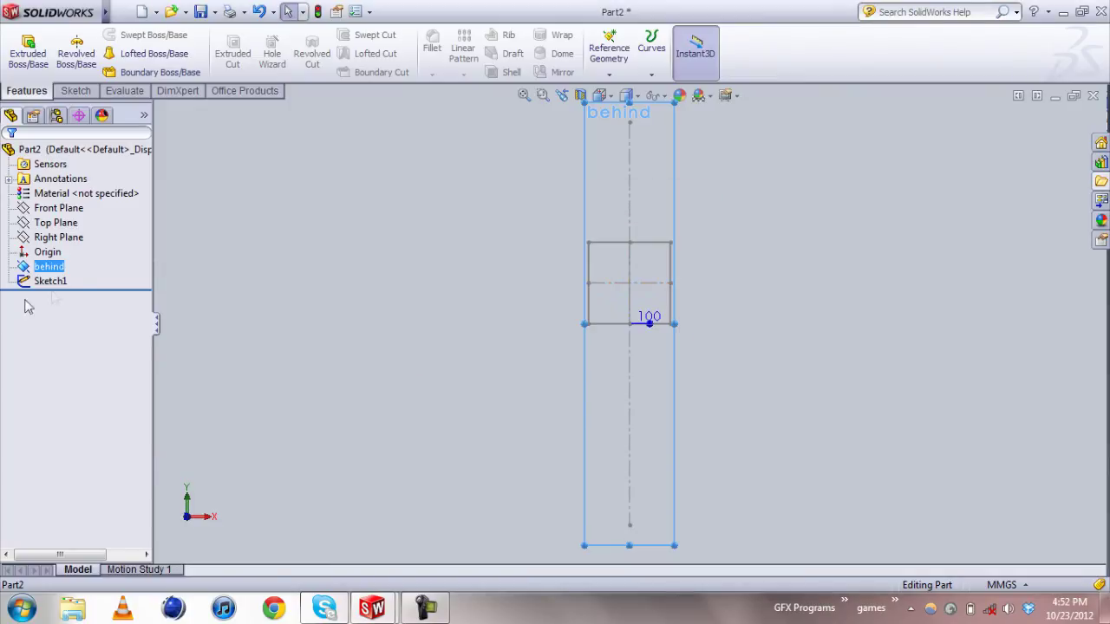
{"action": "right_click", "coordinate": [52, 274]}
{"action": "left_click", "coordinate": [62, 246]}
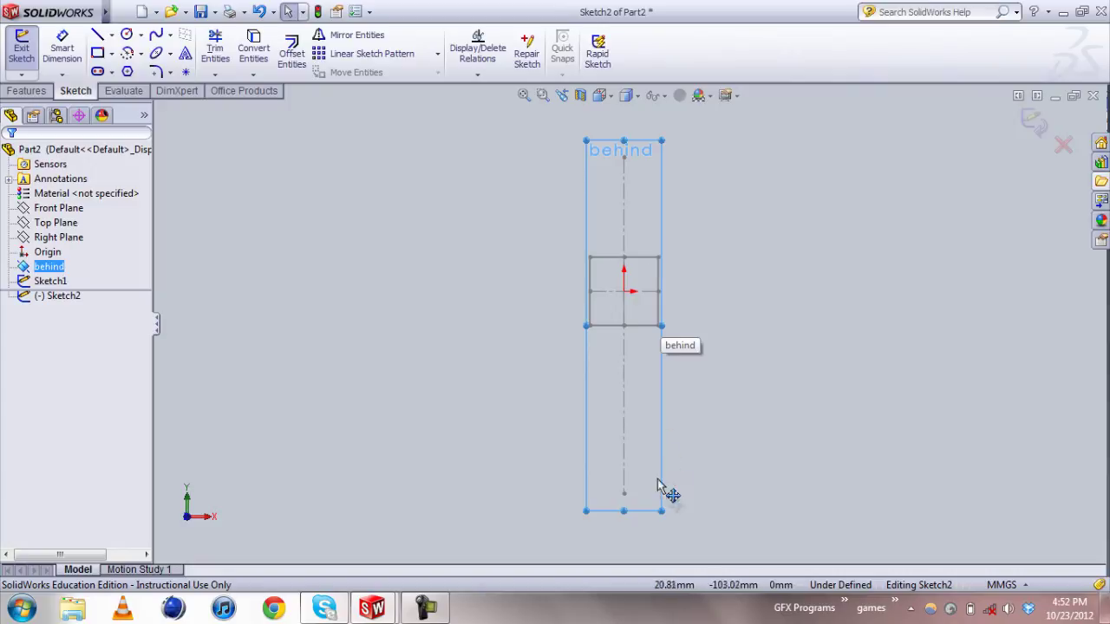
- Enlarge the behind plane's displayed boundary to the right and left
{"action": "left_click_drag", "start_coordinate": [662, 511], "coordinate": [853, 441]}
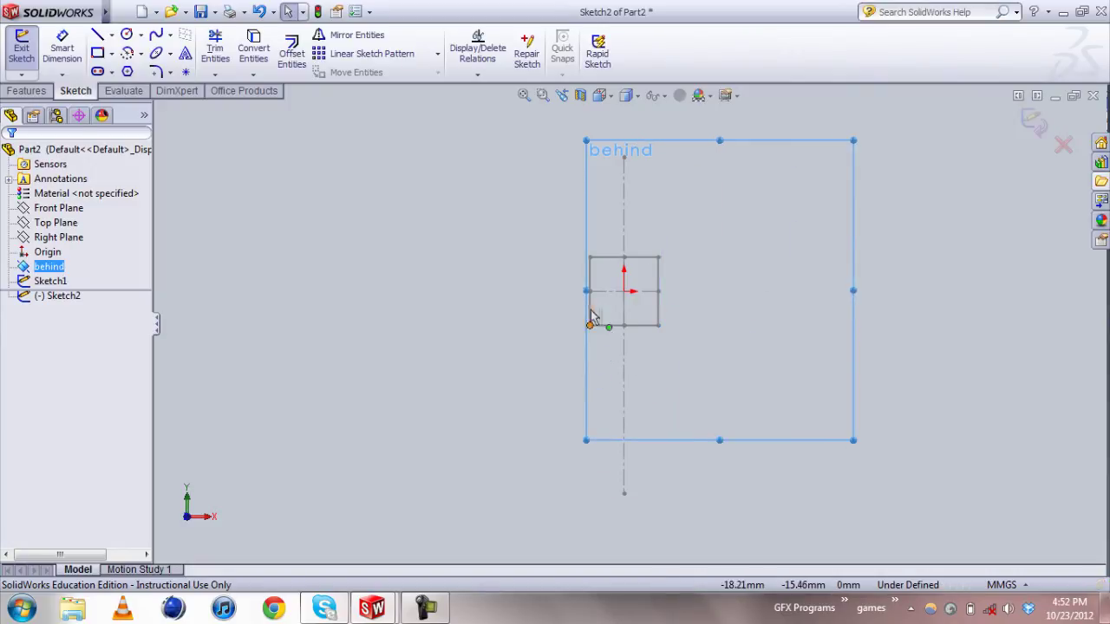
{"action": "left_click_drag", "start_coordinate": [587, 292], "coordinate": [399, 299]}
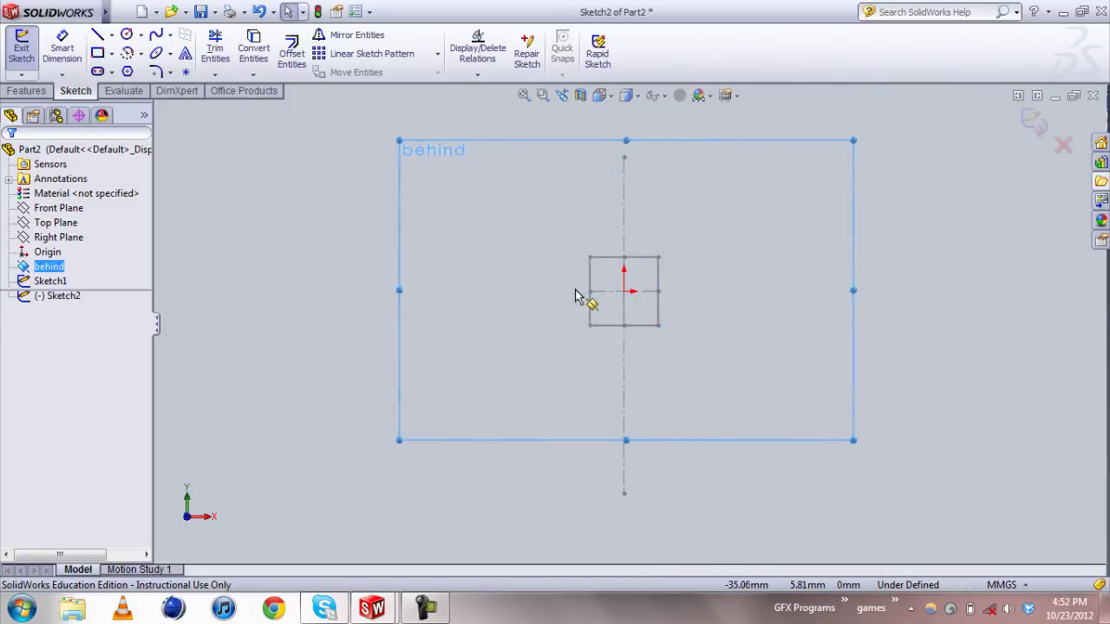
{"action": "scroll", "coordinate": [694, 295], "scroll_direction": "down", "scroll_amount": 5}
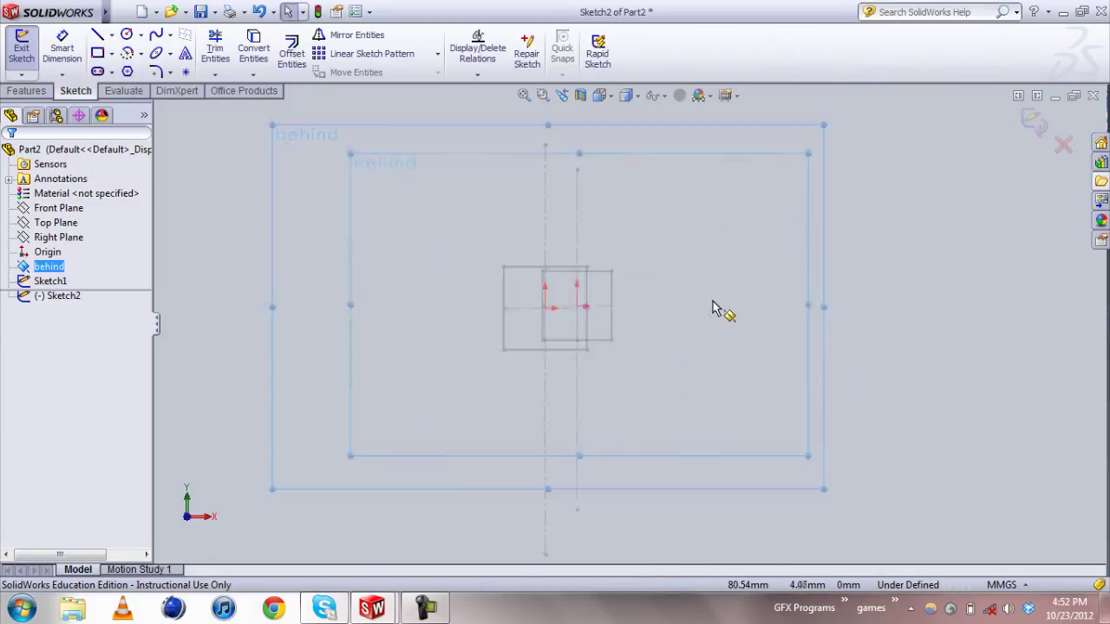
- Draw a closed four-line diamond with its corners on the horizontal and vertical centre lines
{"action": "left_click", "coordinate": [98, 35]}
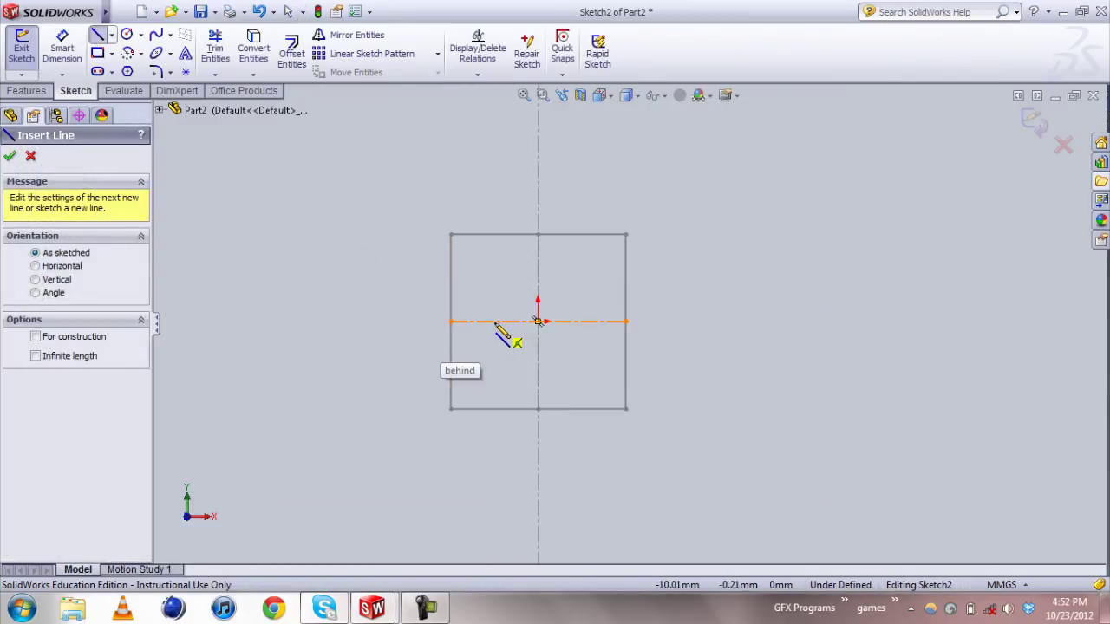
{"action": "left_click", "coordinate": [490, 322]}
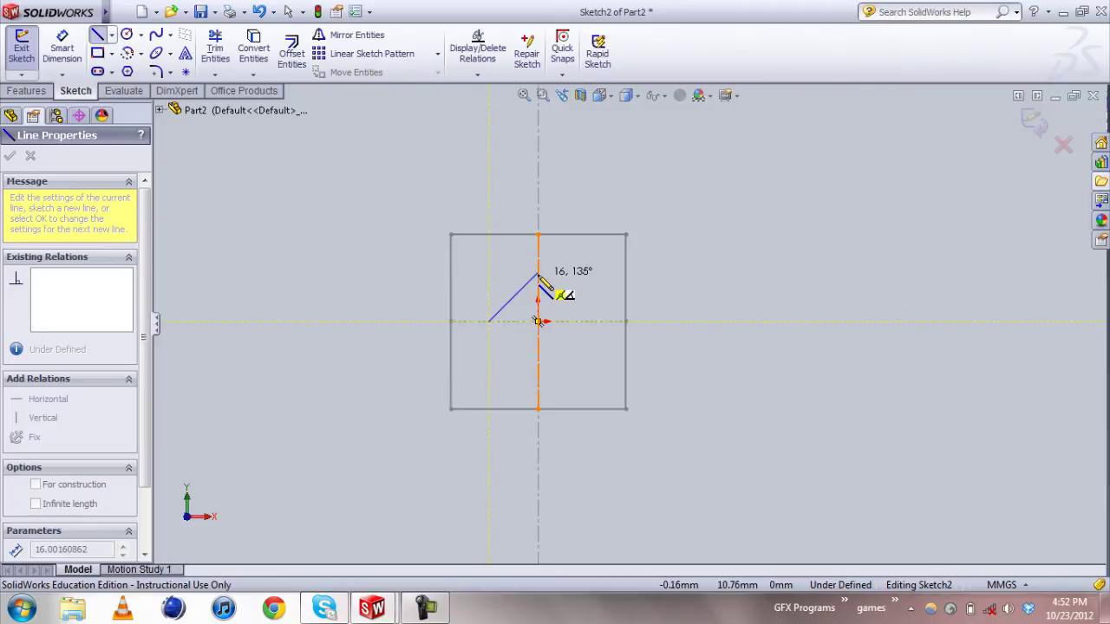
{"action": "left_click", "coordinate": [538, 274]}
{"action": "left_click", "coordinate": [588, 322]}
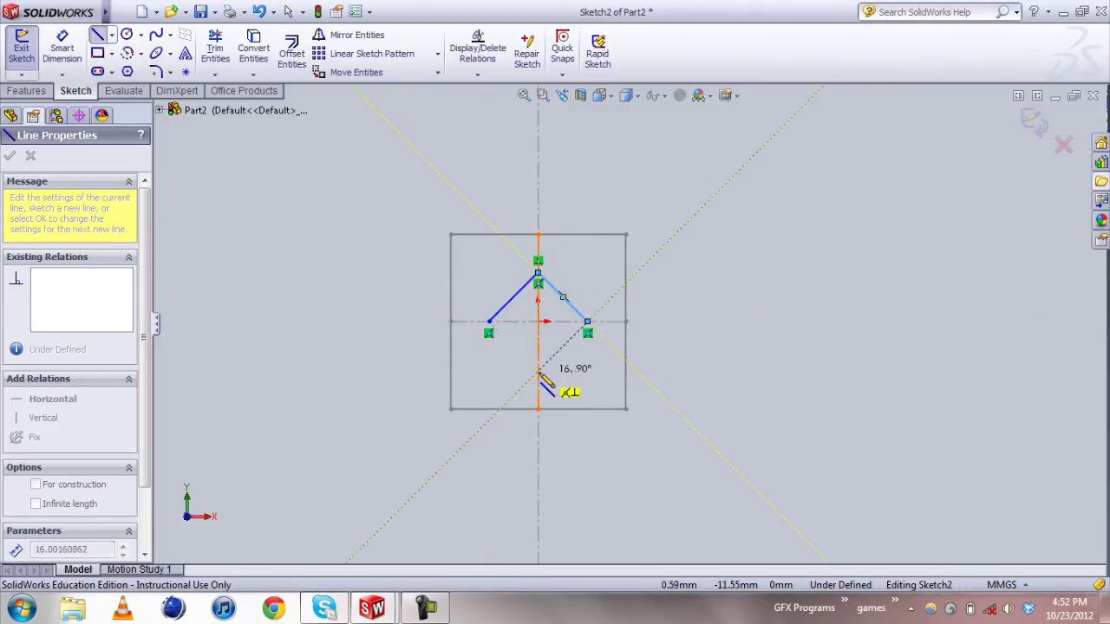
{"action": "left_click", "coordinate": [537, 371]}
{"action": "left_click", "coordinate": [490, 322]}
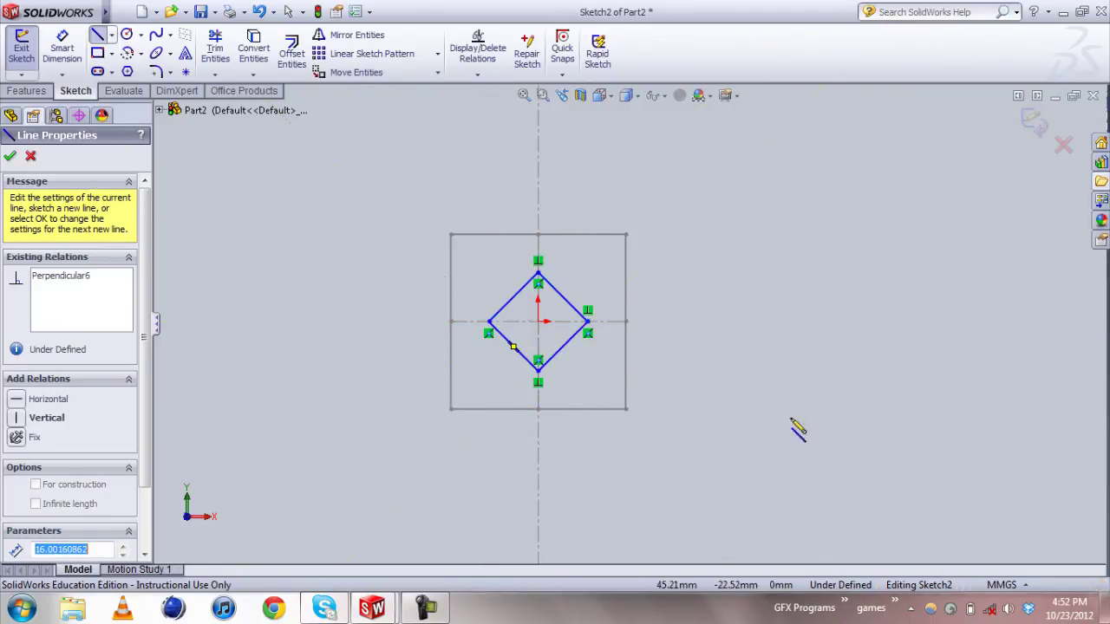
{"action": "key", "text": "Escape"}
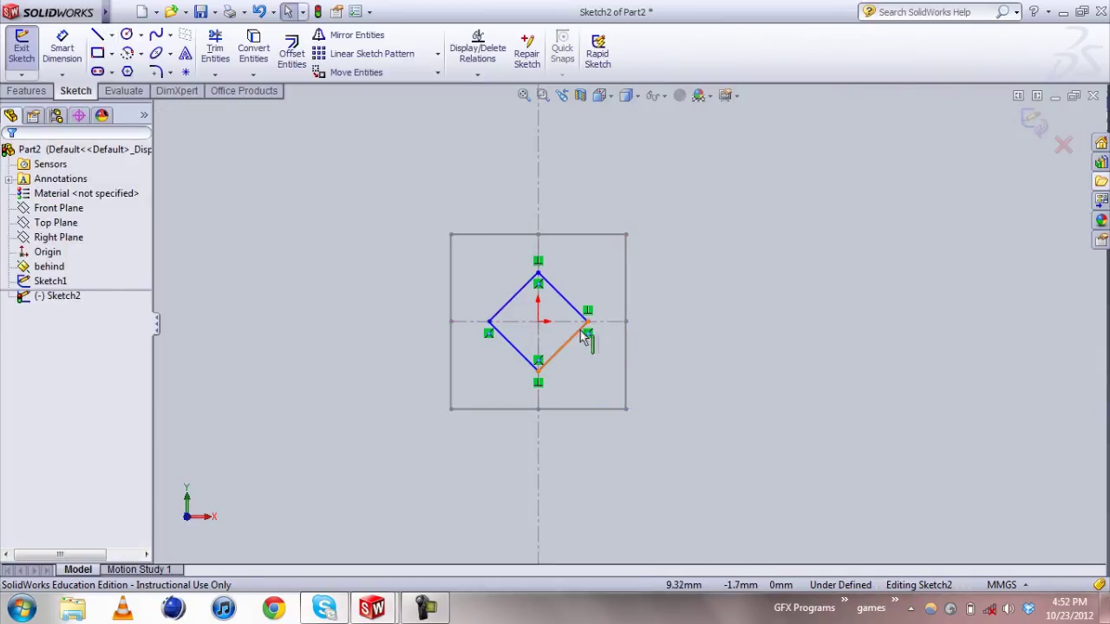
- Try a Midpoint relation between the diamond's right corner and the horizontal centre line, then undo it
{"action": "left_click", "coordinate": [588, 321]}
{"action": "left_click", "coordinate": [608, 323], "text": "ctrl"}
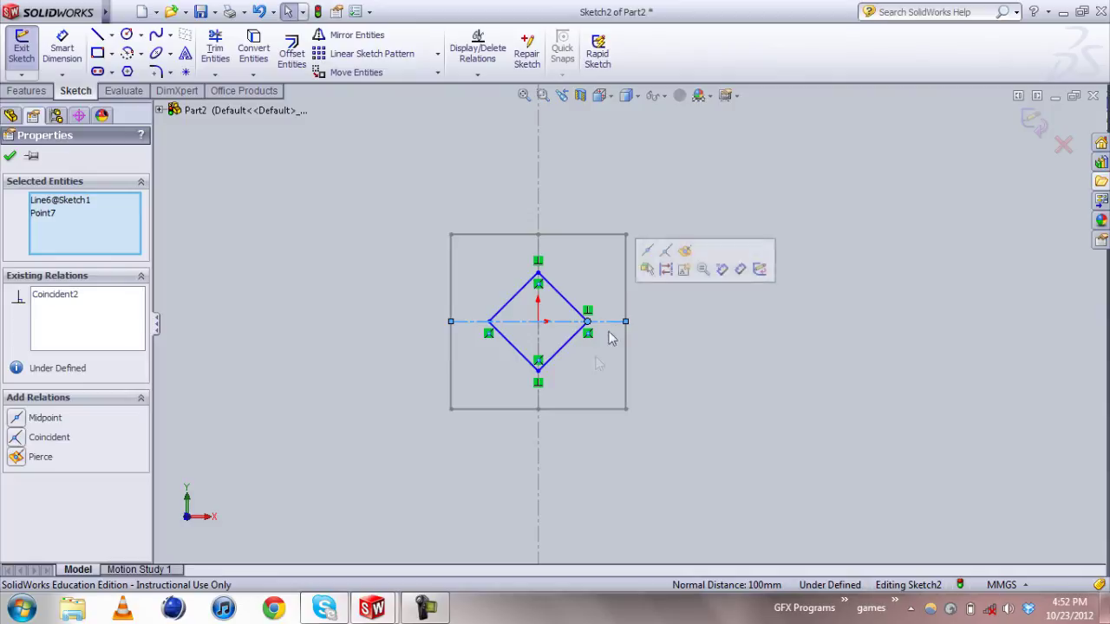
{"action": "left_click", "coordinate": [17, 418]}
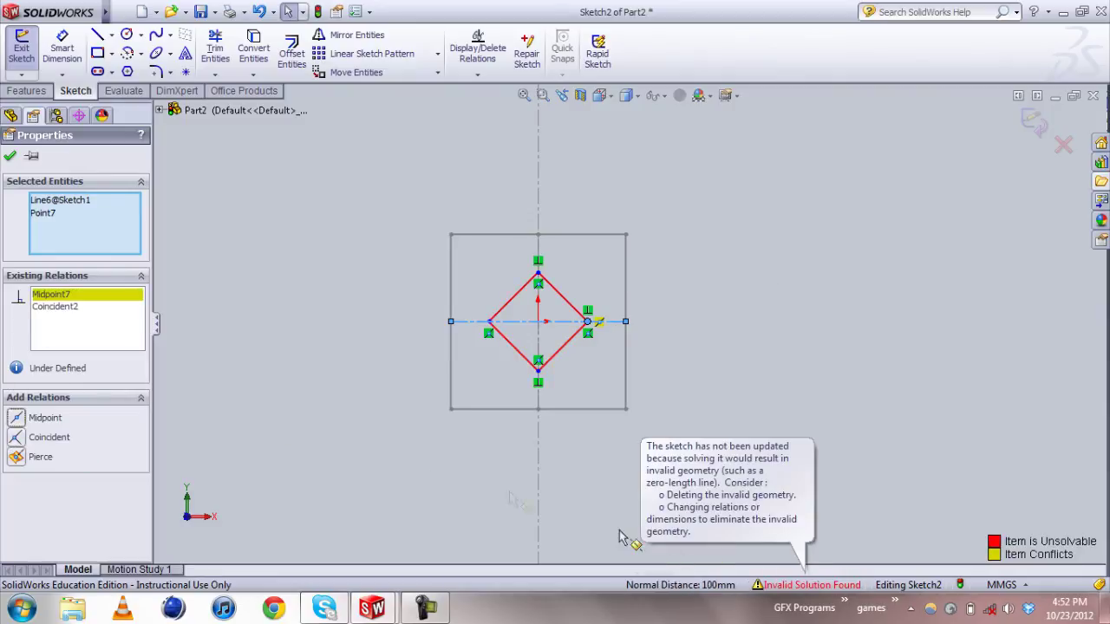
{"action": "key", "text": "ctrl+z"}
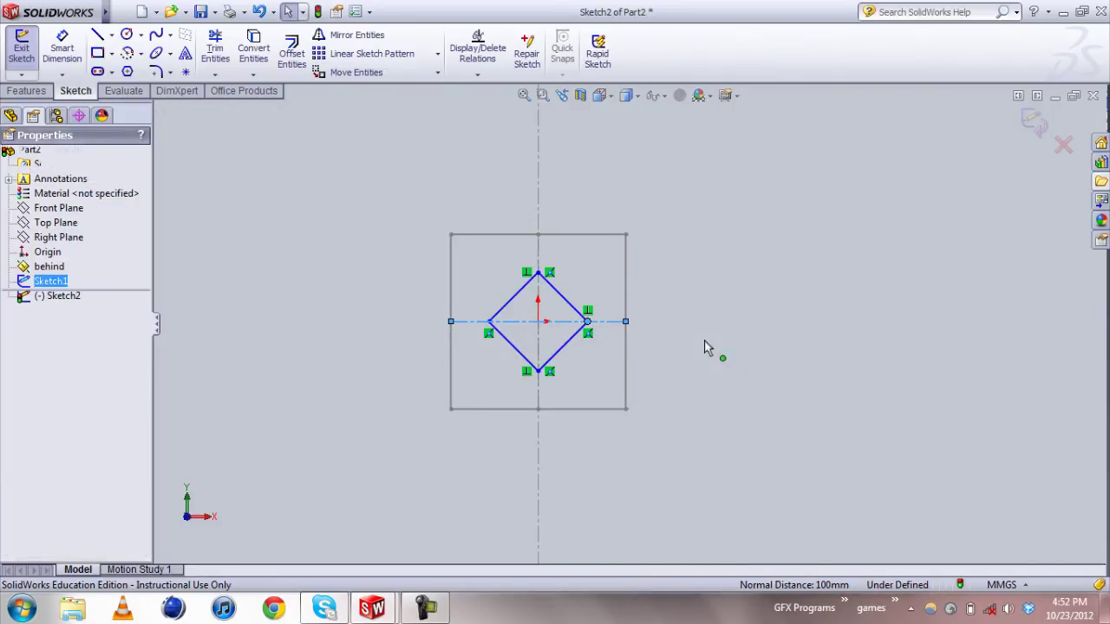
- Orbit to a steep 3-D view showing both sketches
{"action": "middle_click_drag", "start_coordinate": [863, 343], "coordinate": [897, 287]}
{"action": "scroll", "coordinate": [886, 299], "scroll_direction": "down", "scroll_amount": 5}
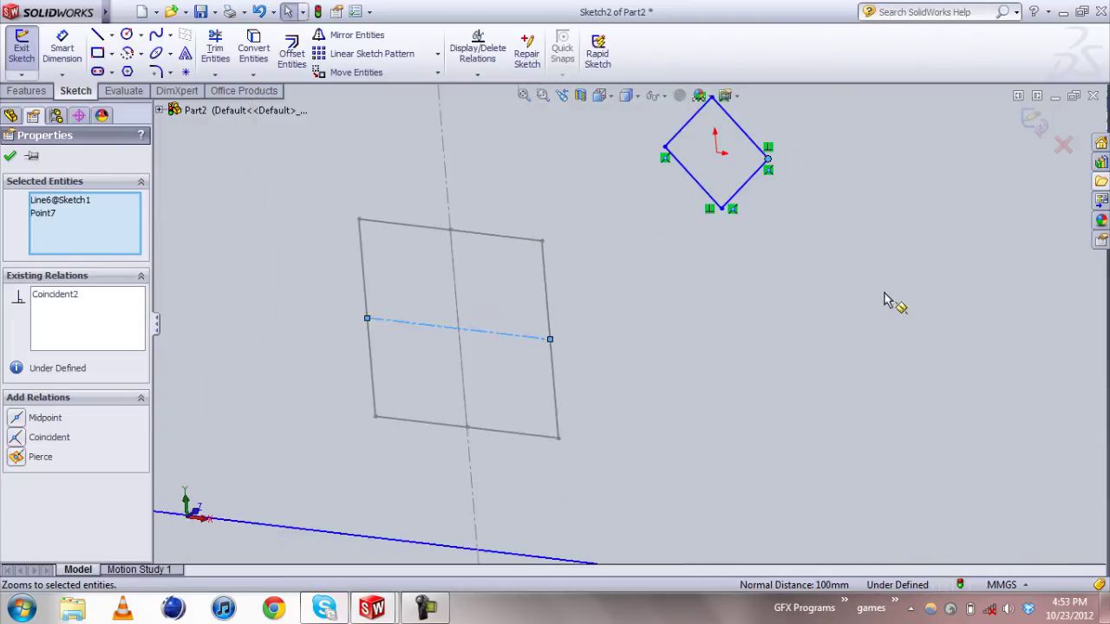
{"action": "key", "text": "Escape"}
{"action": "scroll", "coordinate": [596, 331], "scroll_direction": "up", "scroll_amount": 5}
{"action": "mouse_move", "coordinate": [607, 342]}
{"action": "middle_mouse_down"}
{"action": "mouse_move", "coordinate": [932, 237]}
{"action": "mouse_move", "coordinate": [908, 207]}
{"action": "mouse_move", "coordinate": [758, 240]}
{"action": "mouse_move", "coordinate": [887, 304]}
{"action": "mouse_move", "coordinate": [822, 336]}
{"action": "mouse_move", "coordinate": [824, 324]}
{"action": "middle_mouse_up"}
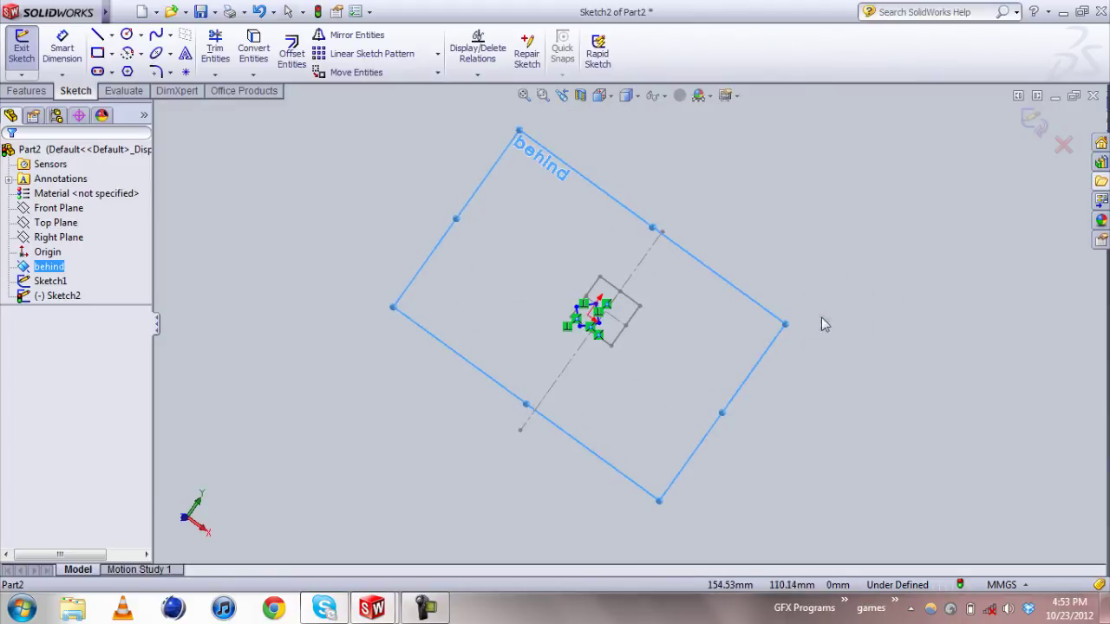
- Exit Sketch2 and loft its diamond to Sketch1's square with Lofted Boss/Base, previewing the twisted solid
{"action": "left_click", "coordinate": [1034, 126]}
{"action": "mouse_move", "coordinate": [837, 272]}
{"action": "middle_mouse_down"}
{"action": "mouse_move", "coordinate": [867, 225]}
{"action": "mouse_move", "coordinate": [942, 231]}
{"action": "mouse_move", "coordinate": [1001, 275]}
{"action": "mouse_move", "coordinate": [963, 268]}
{"action": "mouse_move", "coordinate": [583, 349]}
{"action": "middle_mouse_up"}
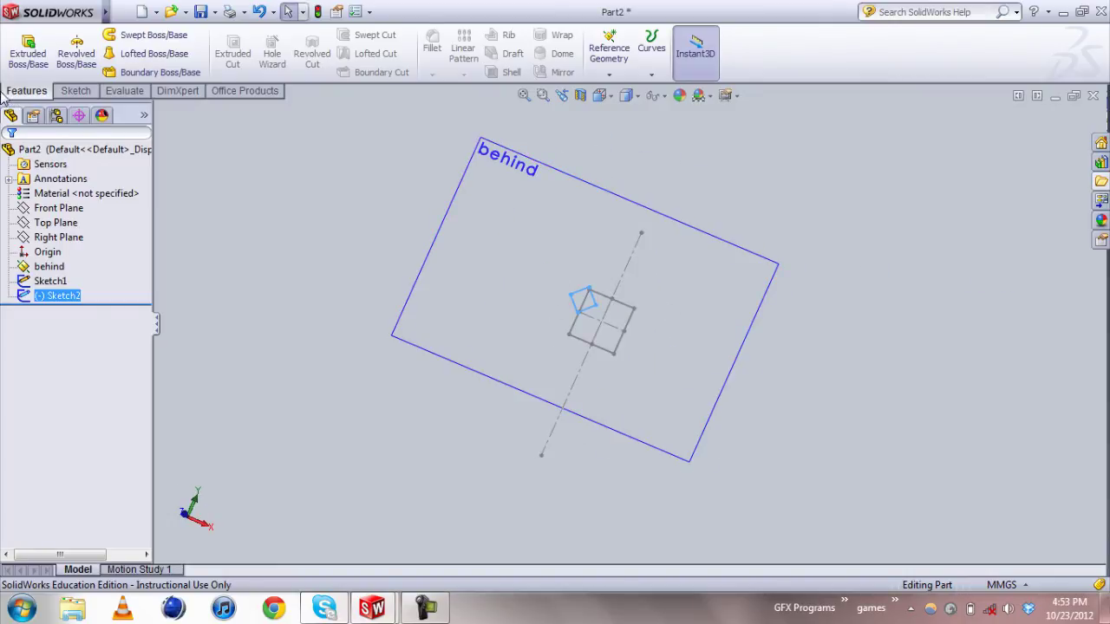
{"action": "left_click", "coordinate": [126, 57]}
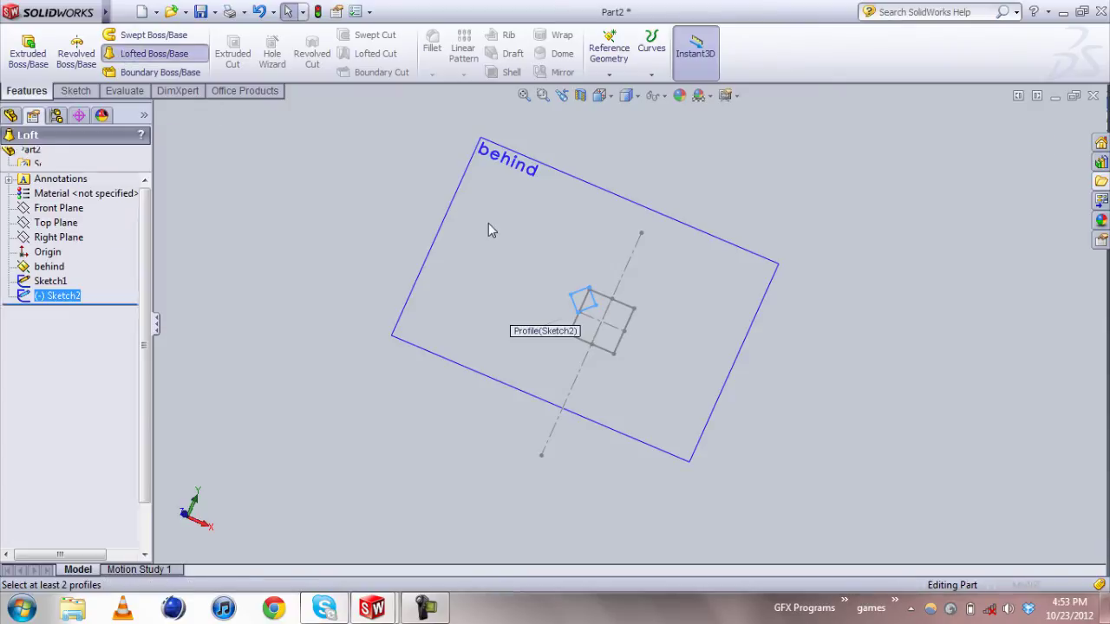
{"action": "middle_click_drag", "start_coordinate": [825, 270], "coordinate": [925, 228]}
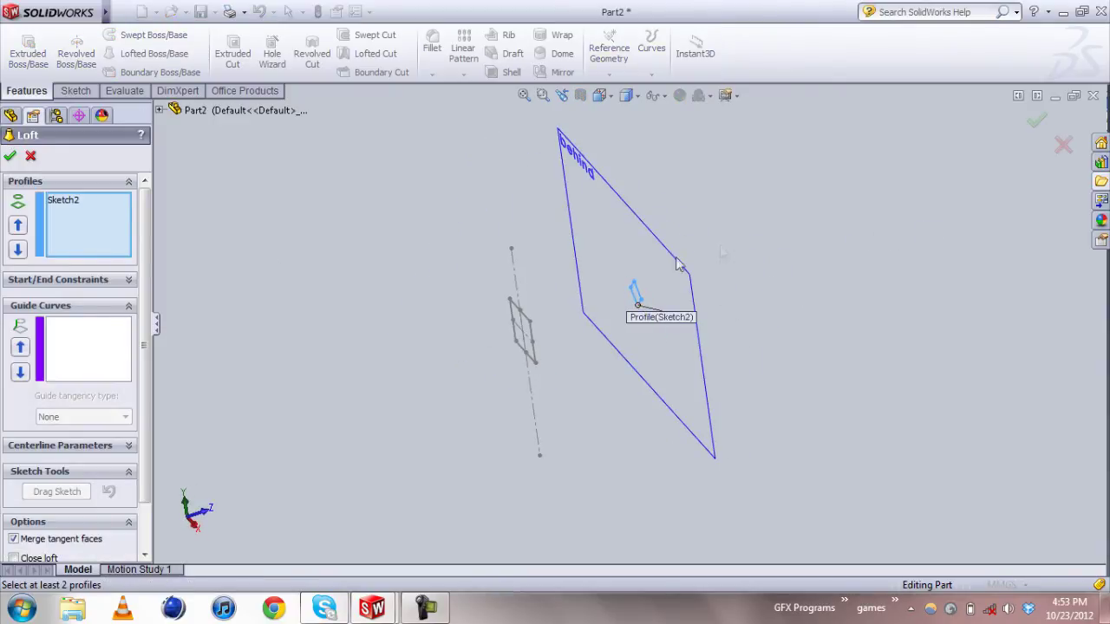
{"action": "middle_click_drag", "start_coordinate": [778, 224], "coordinate": [720, 240]}
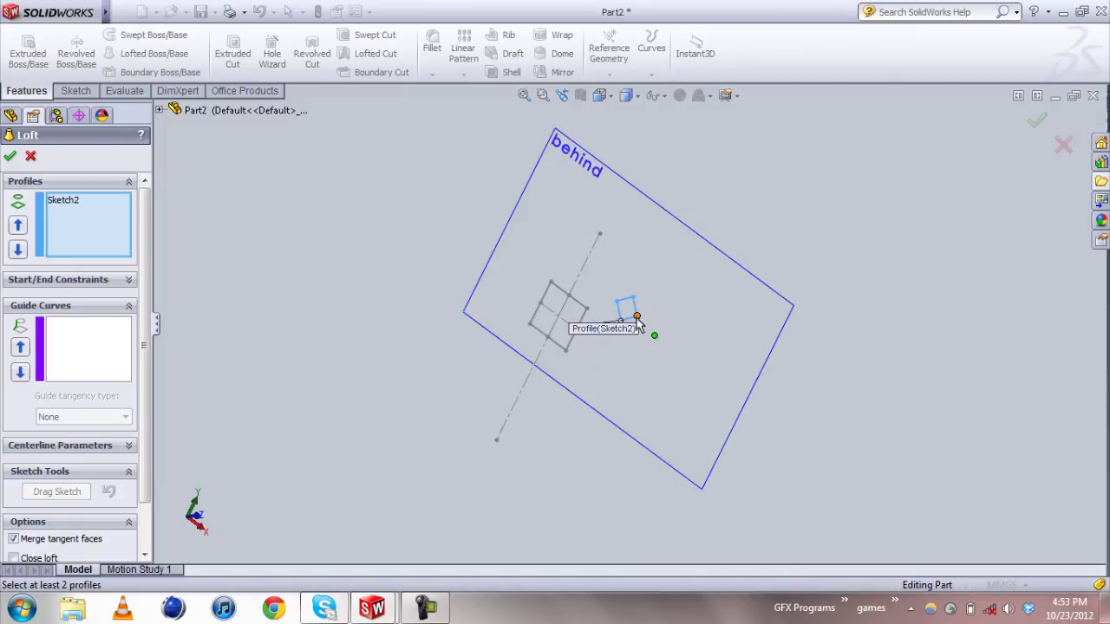
{"action": "left_click", "coordinate": [638, 317]}
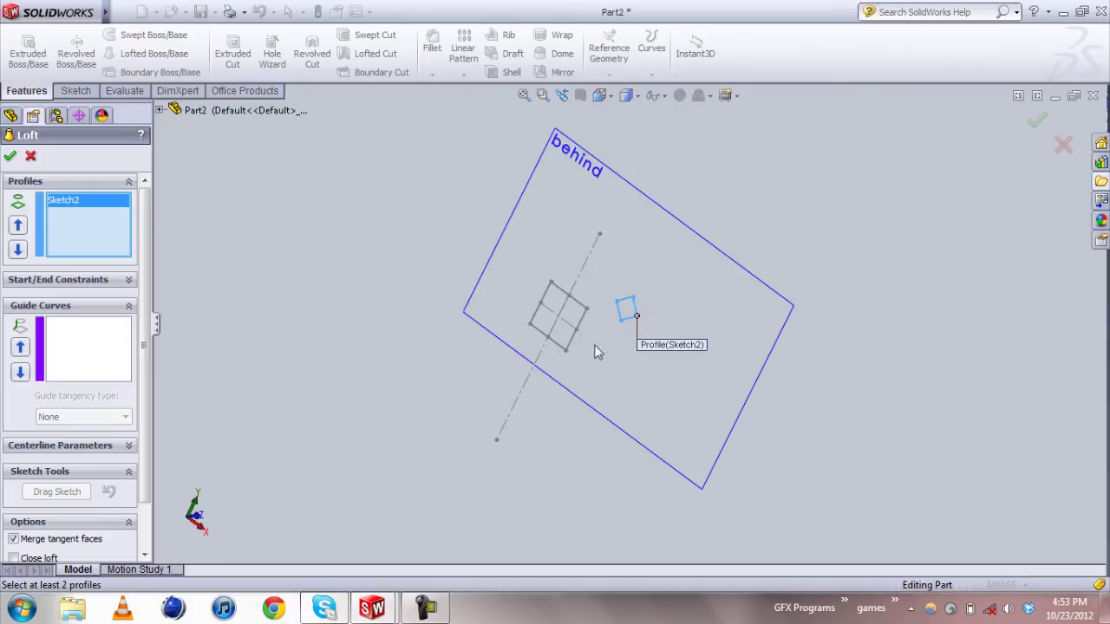
{"action": "left_click", "coordinate": [564, 353]}
{"action": "mouse_move", "coordinate": [978, 314]}
{"action": "middle_mouse_down"}
{"action": "mouse_move", "coordinate": [915, 235]}
{"action": "mouse_move", "coordinate": [970, 132]}
{"action": "mouse_move", "coordinate": [626, 375]}
{"action": "middle_mouse_up"}
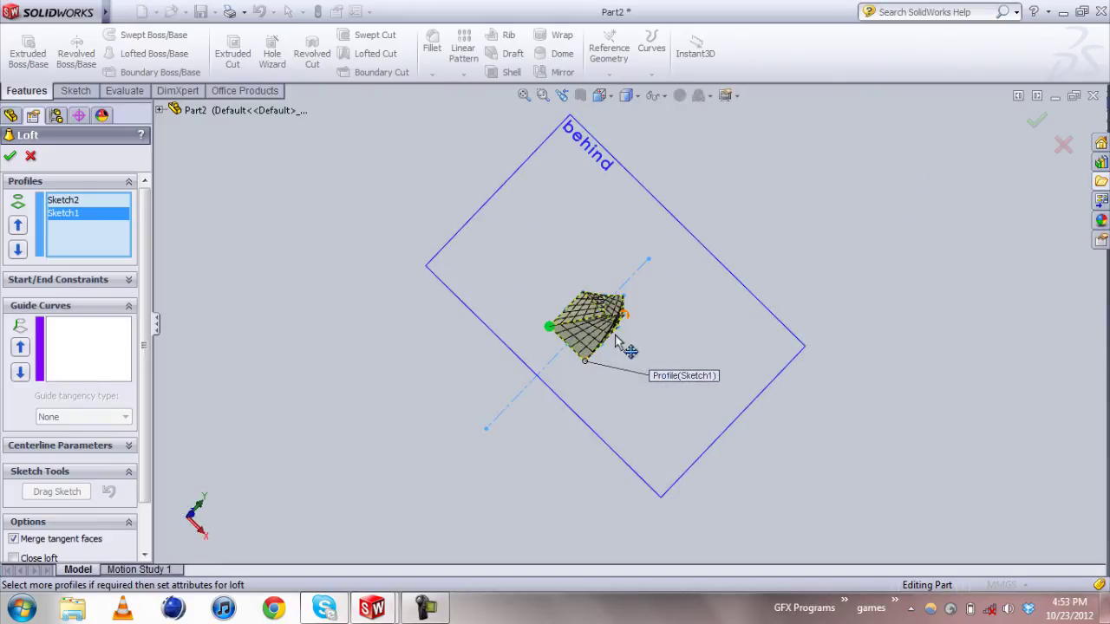
{"action": "middle_click_drag", "start_coordinate": [847, 258], "coordinate": [1090, 111]}
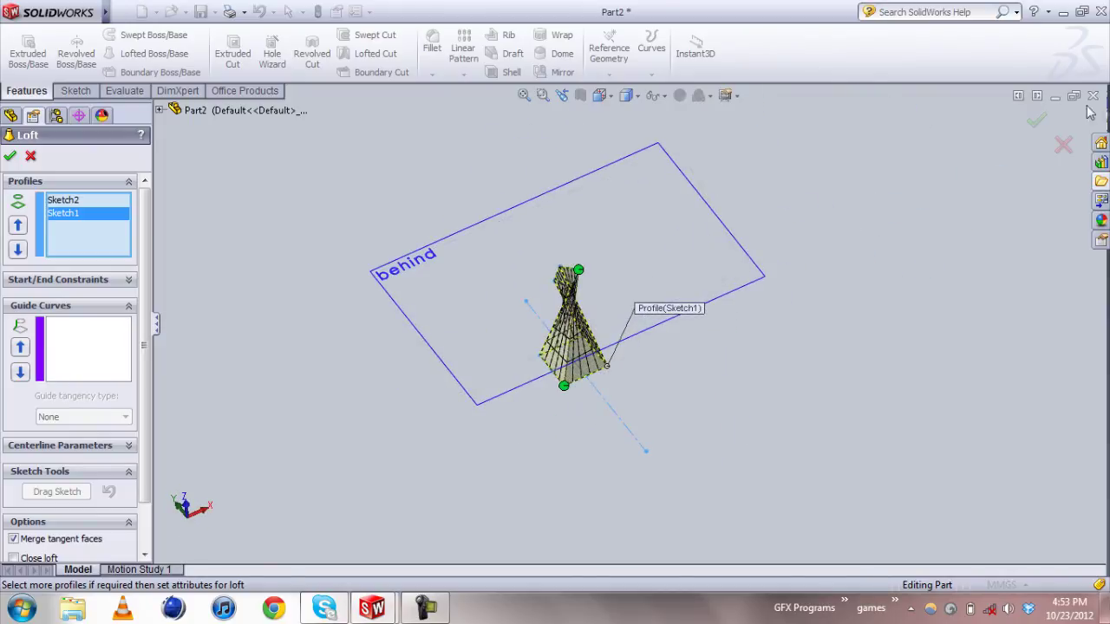
{"action": "key", "text": "Return"}
{"action": "middle_click_drag", "start_coordinate": [825, 225], "coordinate": [434, 427]}
{"action": "middle_click_drag", "start_coordinate": [789, 251], "coordinate": [521, 286]}
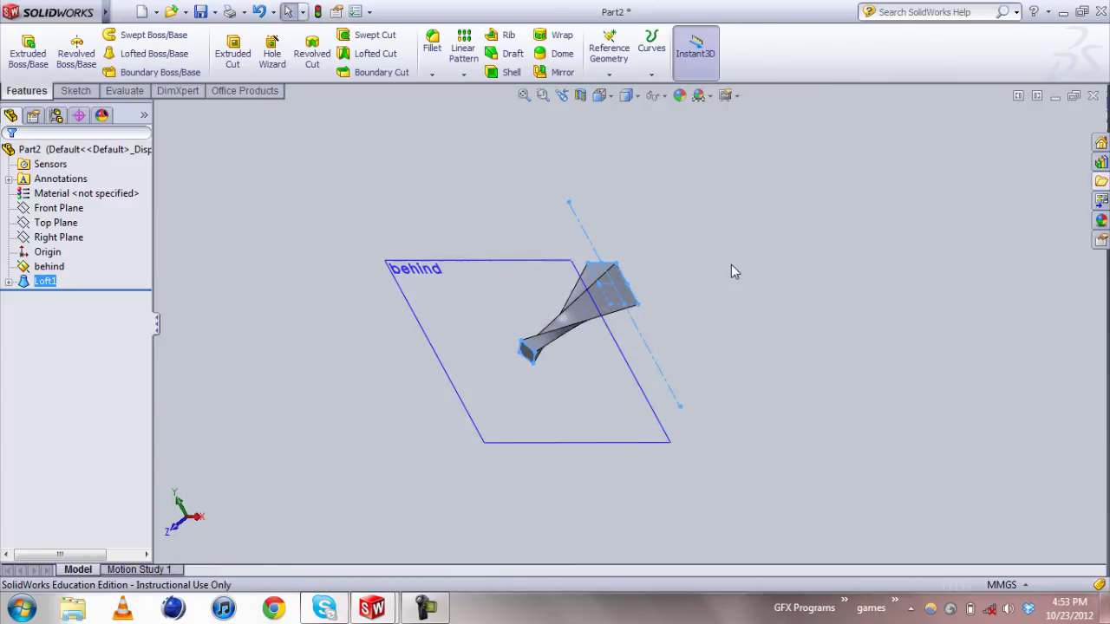
{"action": "middle_click_drag", "start_coordinate": [731, 267], "coordinate": [599, 336]}
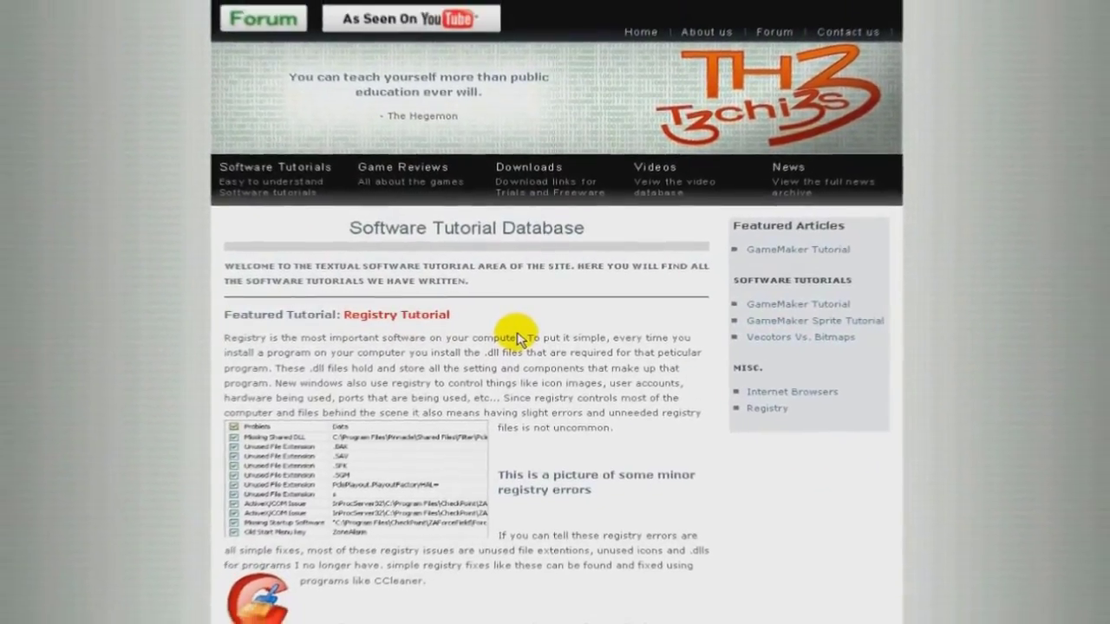
- Scroll down the Software Tutorials category page
{"action": "scroll", "coordinate": [517, 337], "scroll_direction": "down", "scroll_amount": 10}
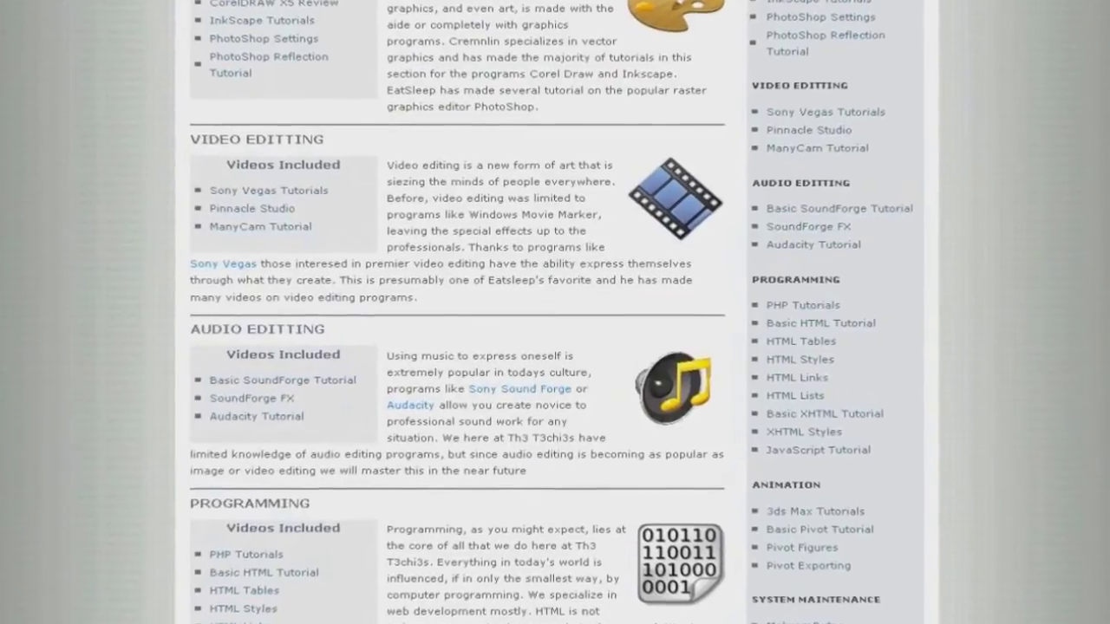